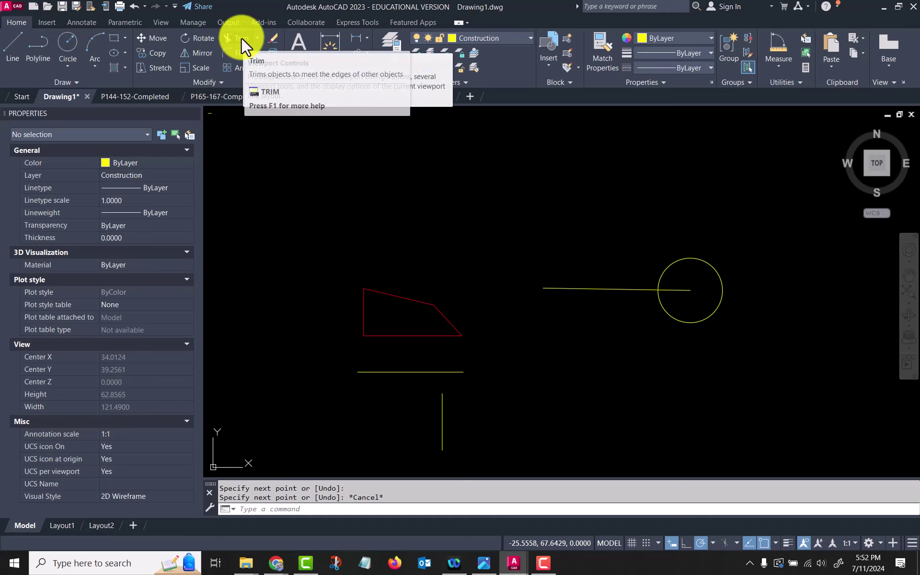
# Show the Trim/Extend choices on the Home tab
pyautogui.click(258, 36)
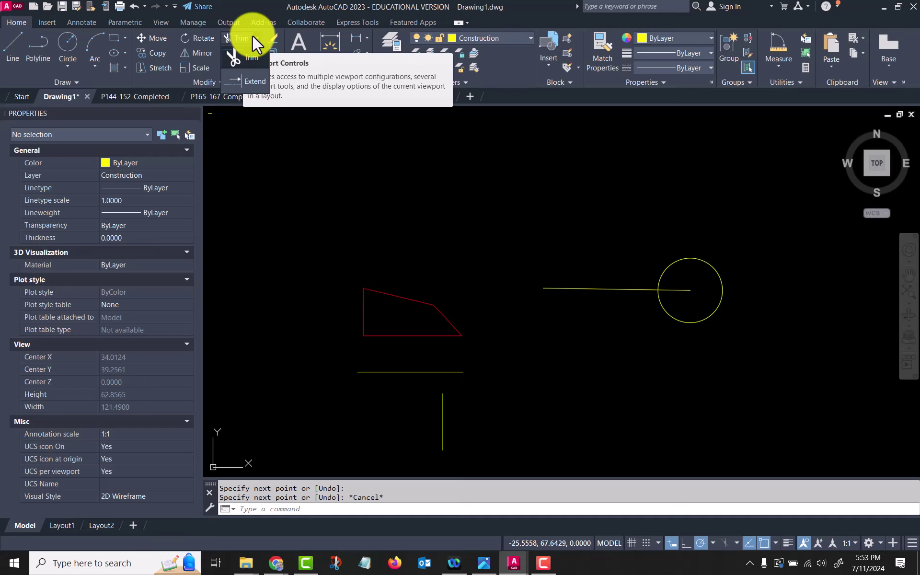
# Trim the line left of the circle and extend it to the right edge, then undo both edits
pyautogui.click(238, 56)
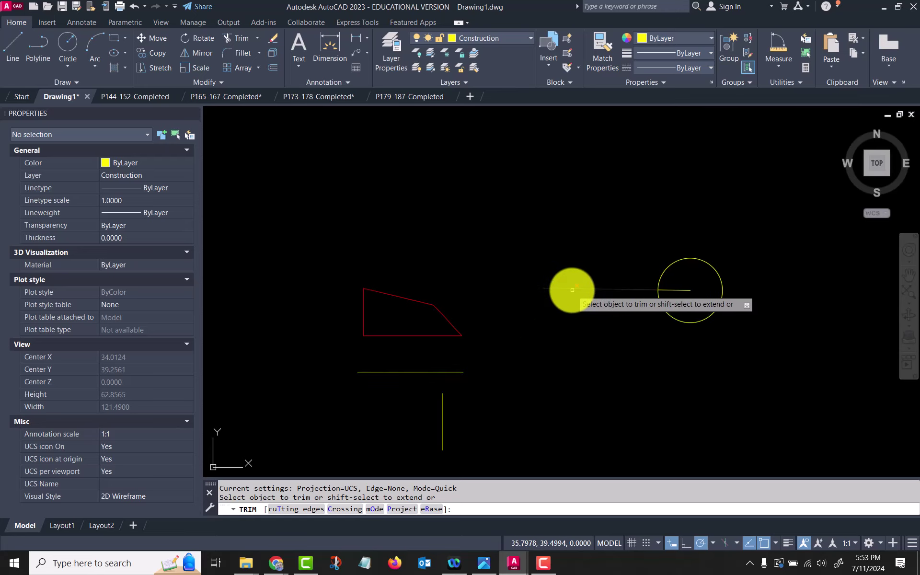
pyautogui.click(574, 289)
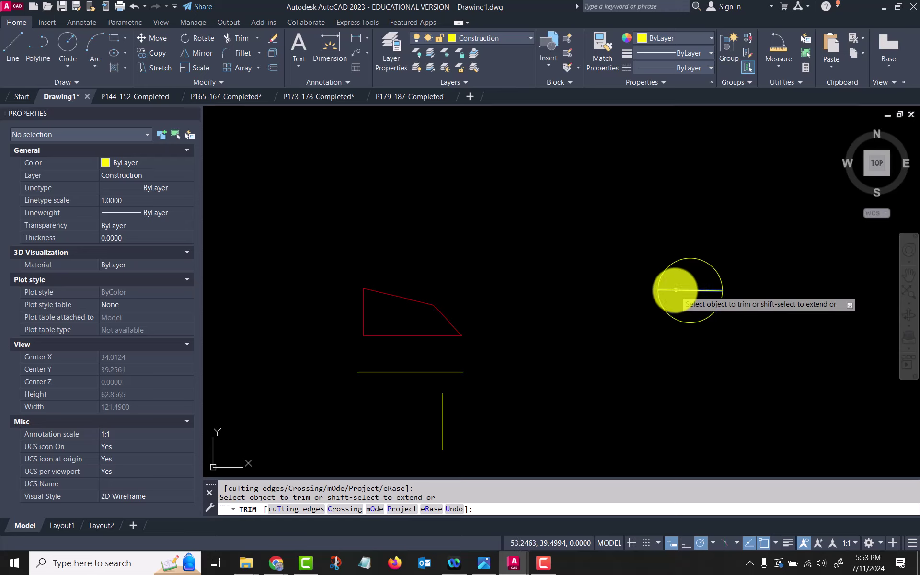
pyautogui.click(676, 290)
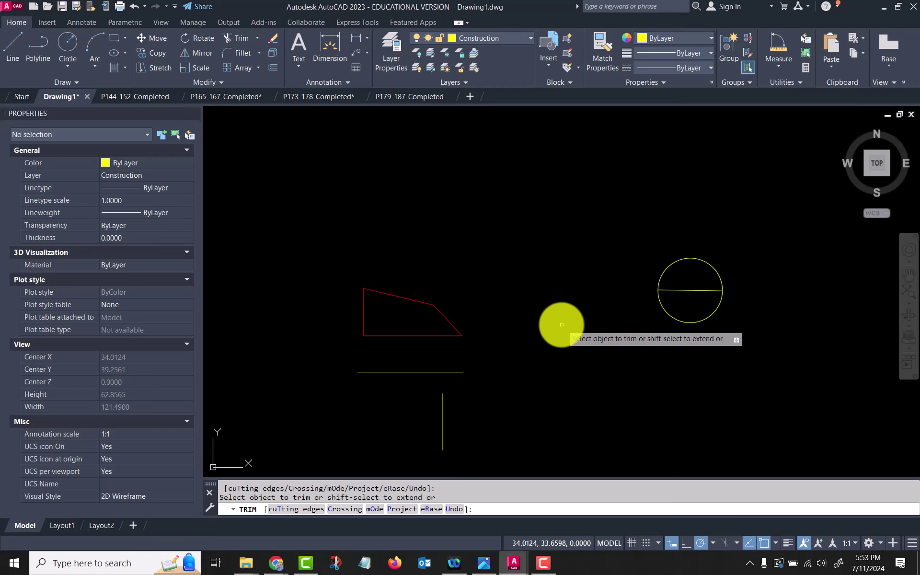
pyautogui.press('Escape')
pyautogui.press('Escape')
pyautogui.hotkey('ctrl', 'z')
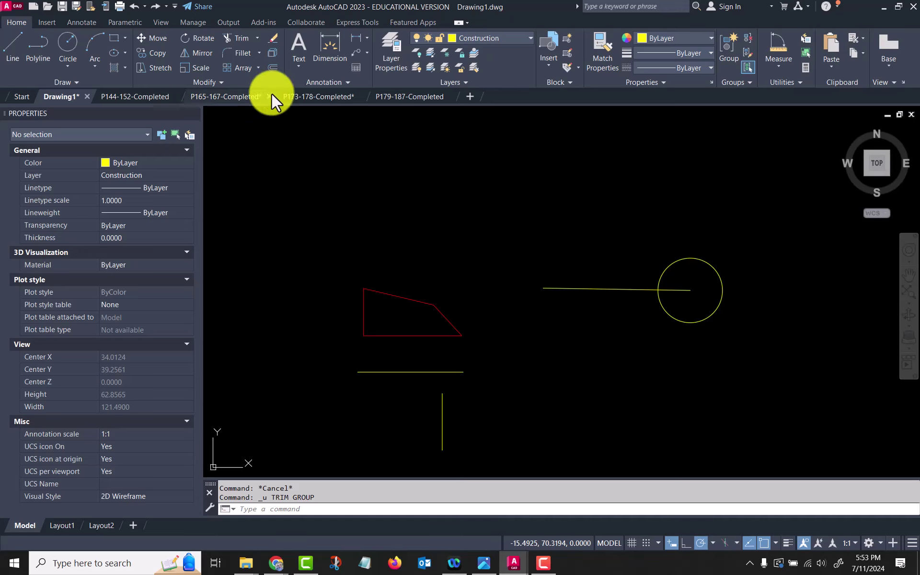
# Extend the line to the circle's right edge with the Extend command
pyautogui.click(255, 35)
pyautogui.click(256, 34)
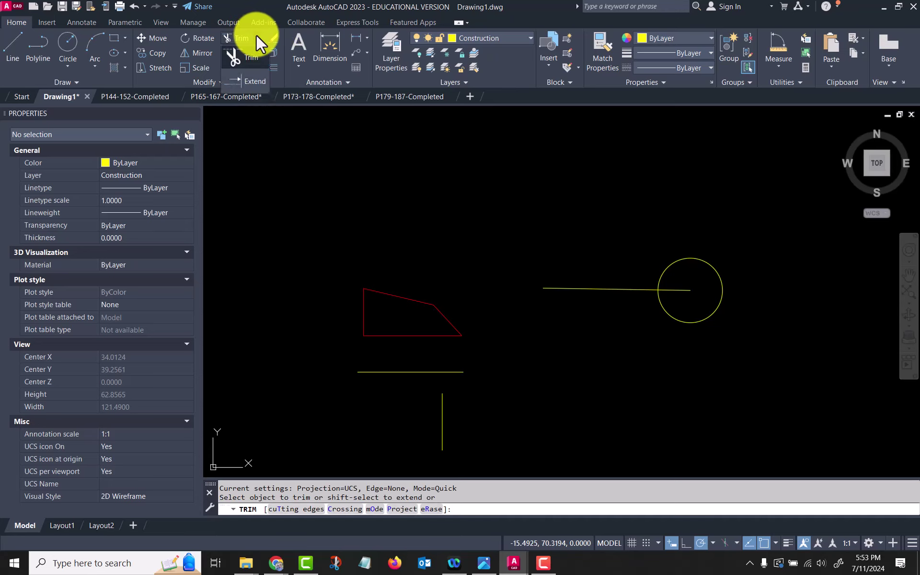
pyautogui.click(240, 78)
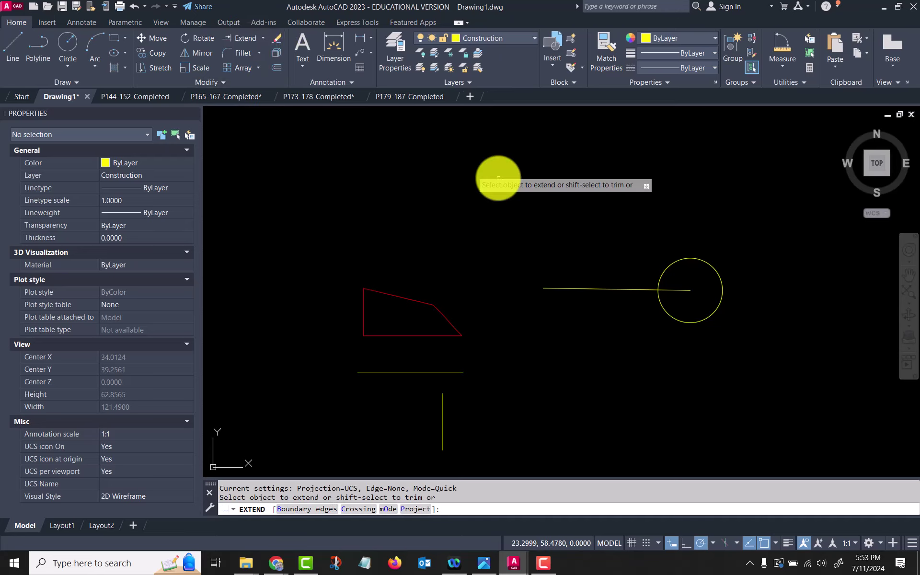
pyautogui.click(678, 291)
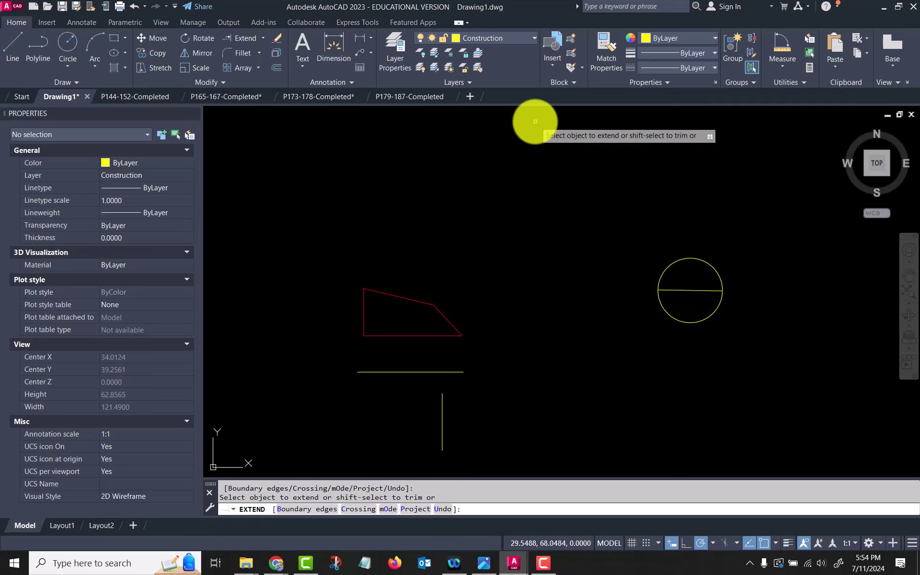
pyautogui.press('Escape')
pyautogui.press('Escape')
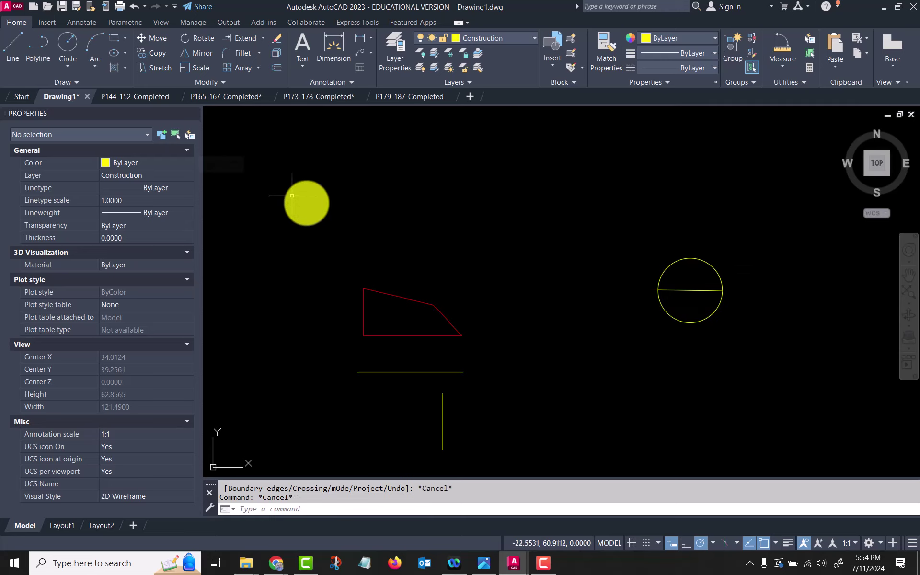
# Copy the vertical yellow line three times to its left at even spacing
pyautogui.moveTo(493, 286); pyautogui.dragTo(503, 256, button='middle')
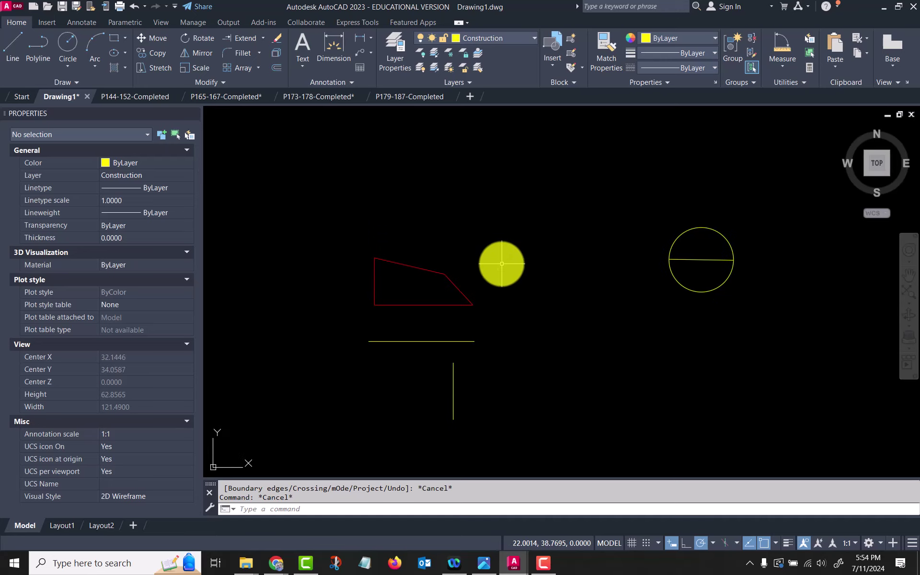
pyautogui.click(152, 52)
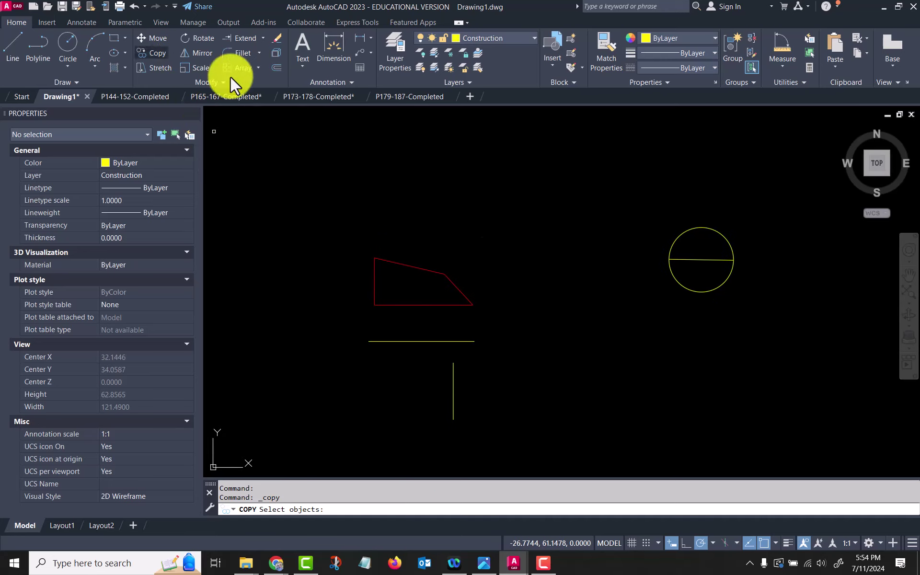
pyautogui.click(453, 372)
pyautogui.press('Return')
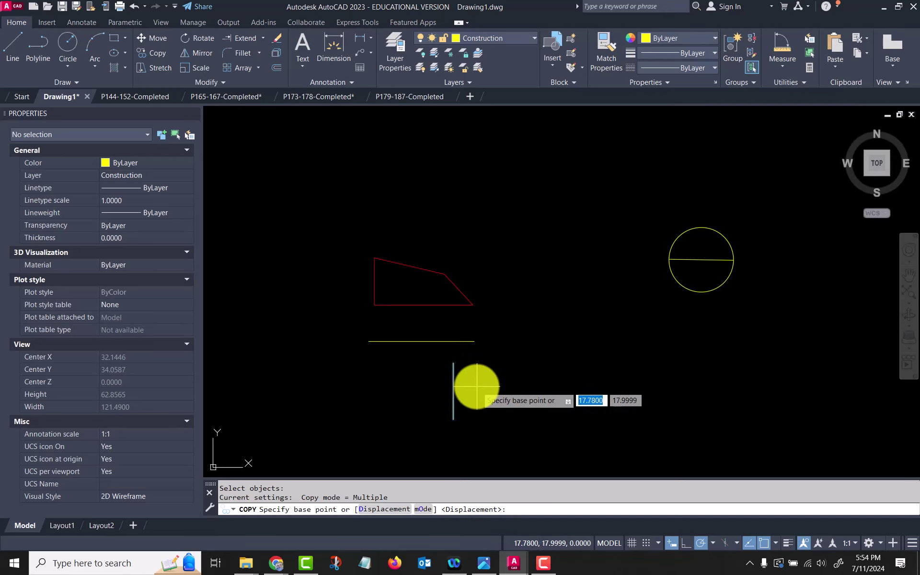
pyautogui.click(454, 420)
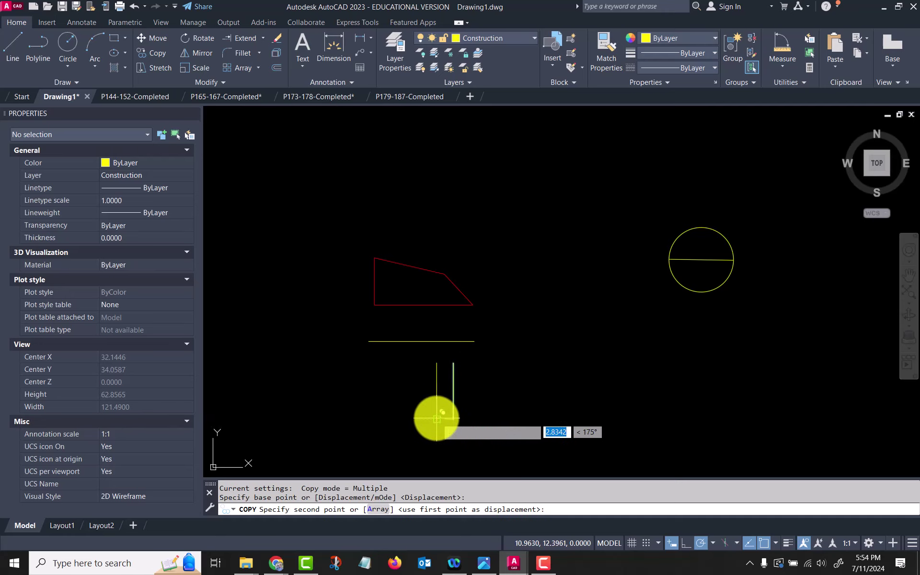
pyautogui.click(437, 420)
pyautogui.click(413, 420)
pyautogui.click(389, 420)
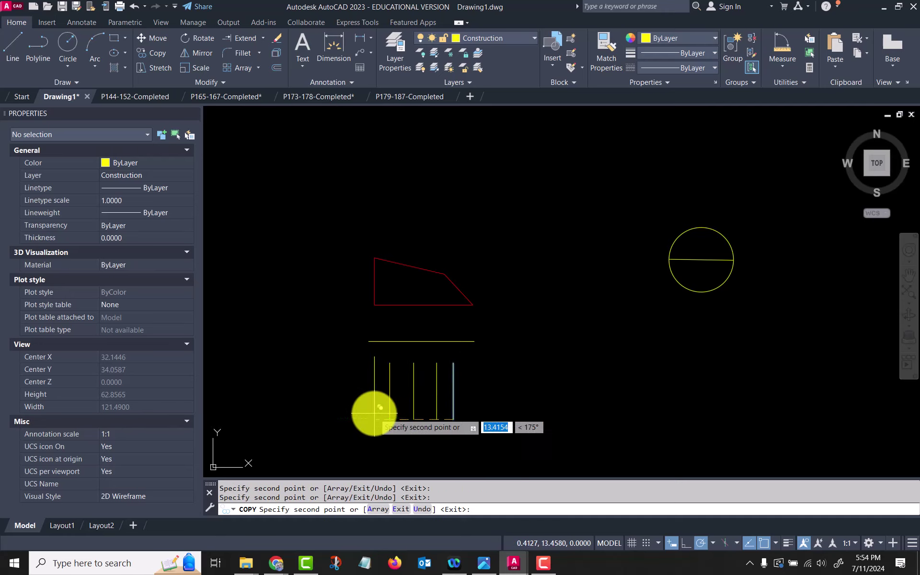
pyautogui.press('Escape')
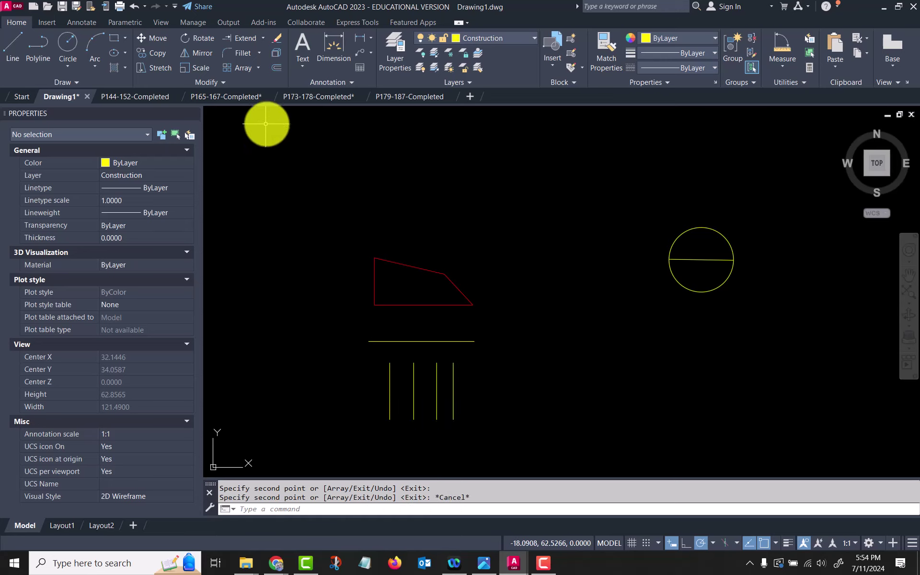
# Extend the rightmost vertical line up to the red polygon used as boundary
pyautogui.click(243, 38)
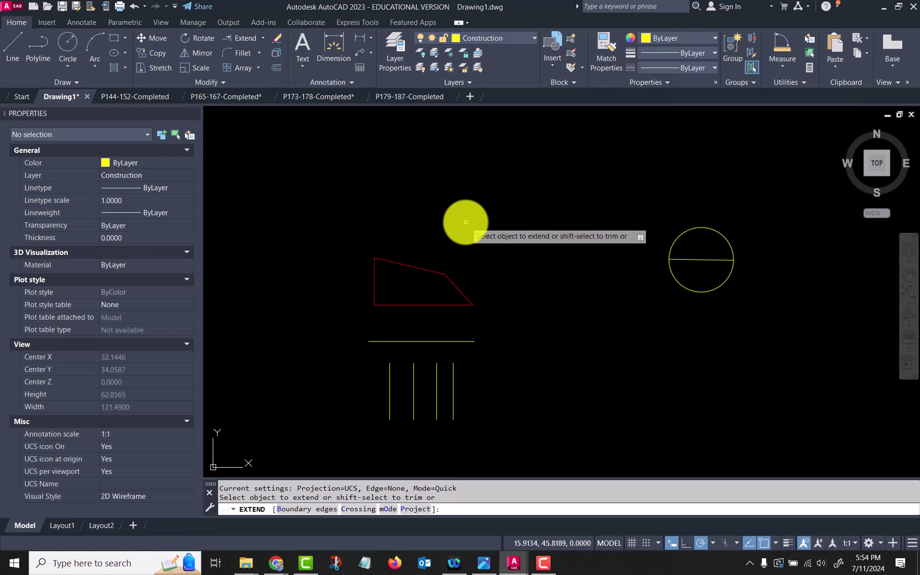
pyautogui.write('b')
pyautogui.press('Return')
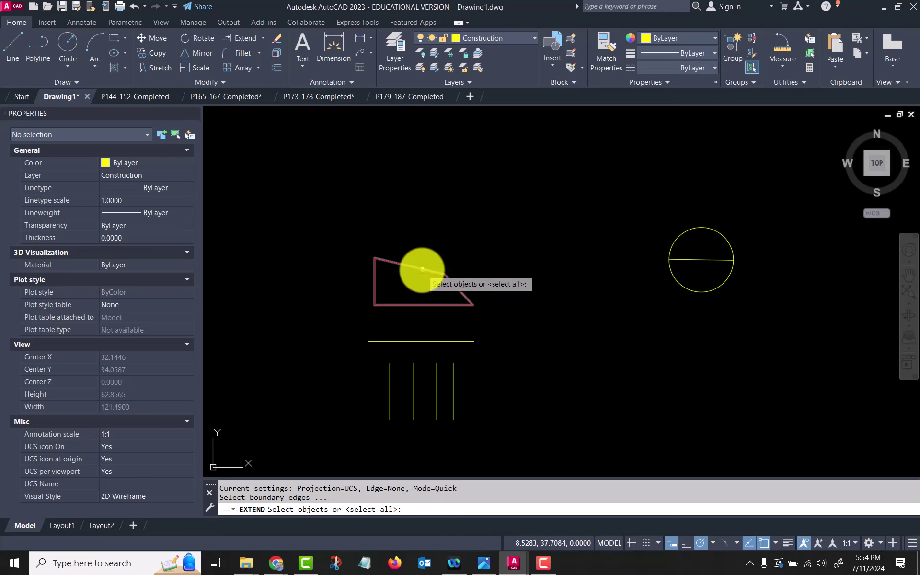
pyautogui.click(423, 269)
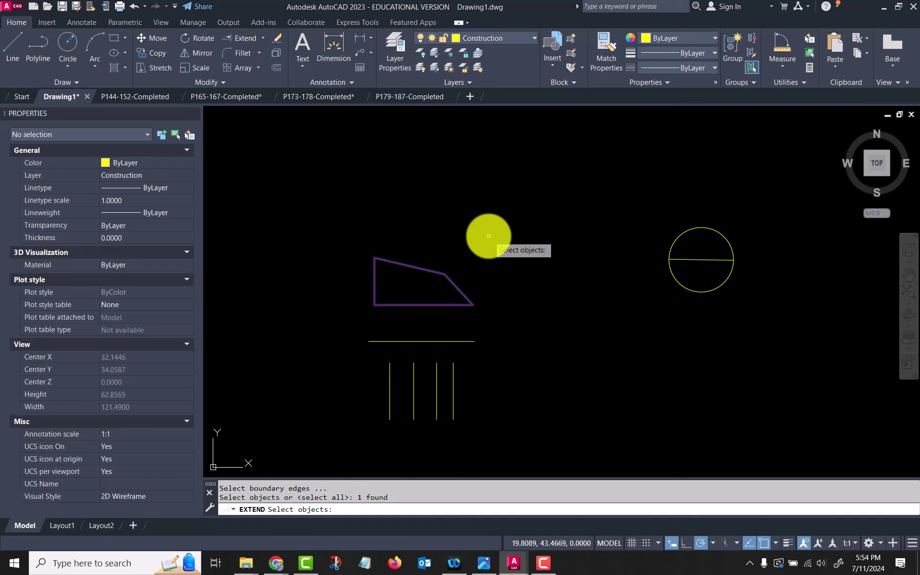
pyautogui.press('Return')
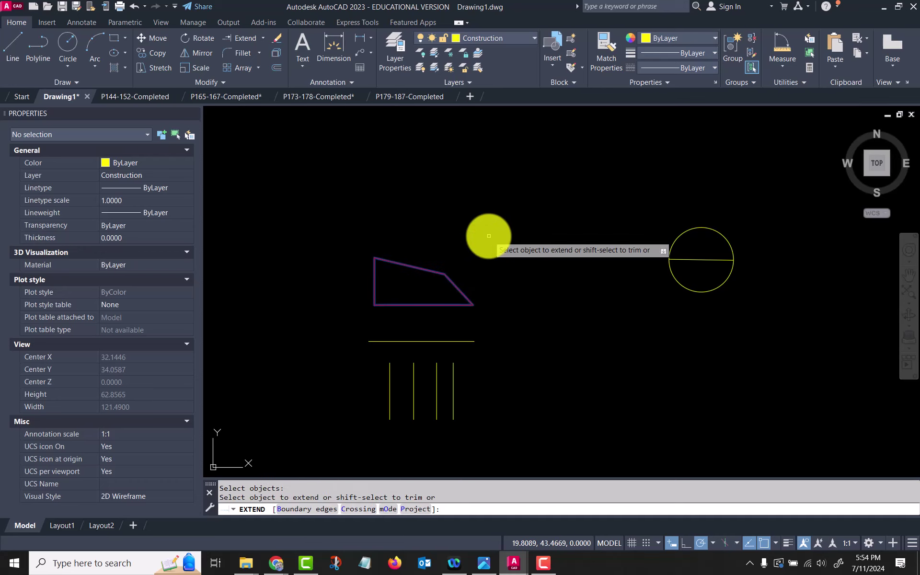
pyautogui.click(453, 376)
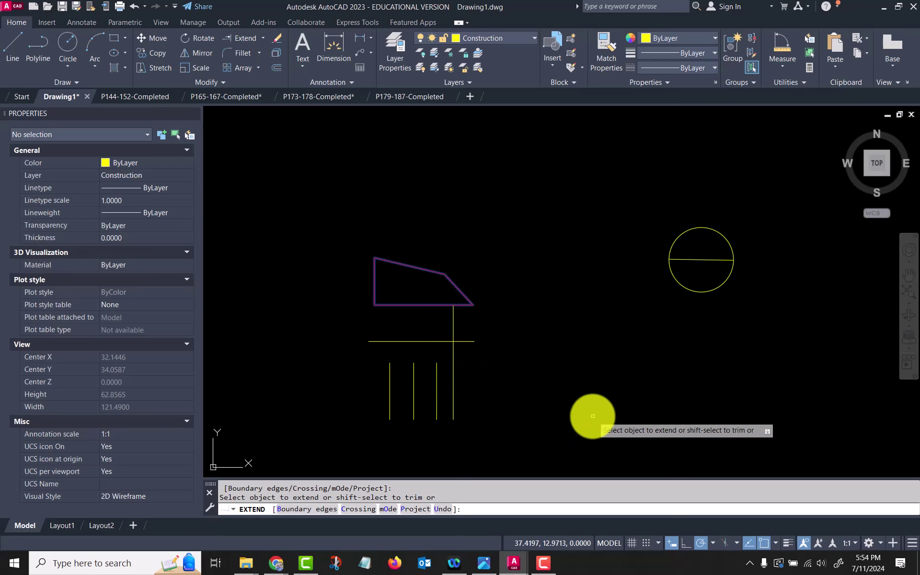
pyautogui.press('Escape')
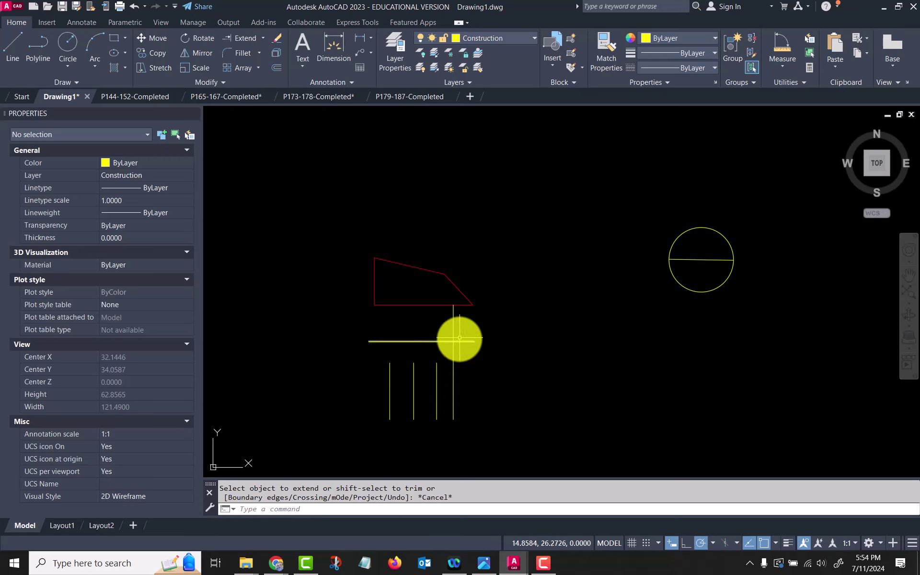
# Explode the red polygon and set its diagonal and top edges as extend boundaries
pyautogui.click(417, 265)
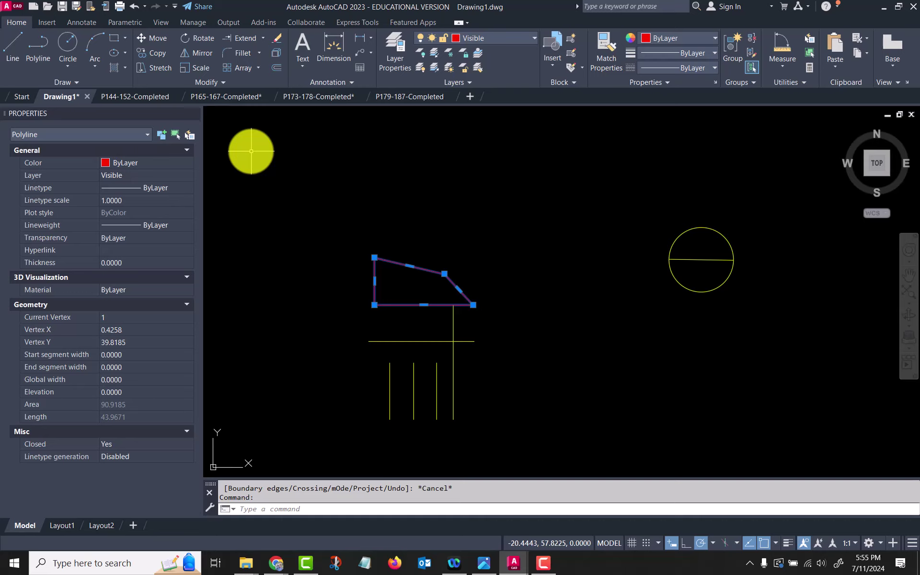
pyautogui.click(274, 53)
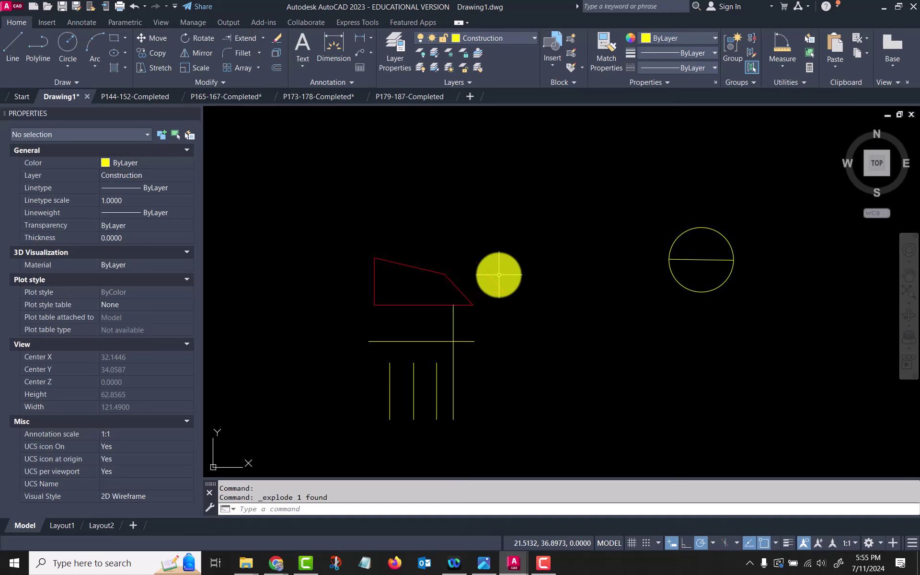
pyautogui.click(241, 38)
pyautogui.write('b')
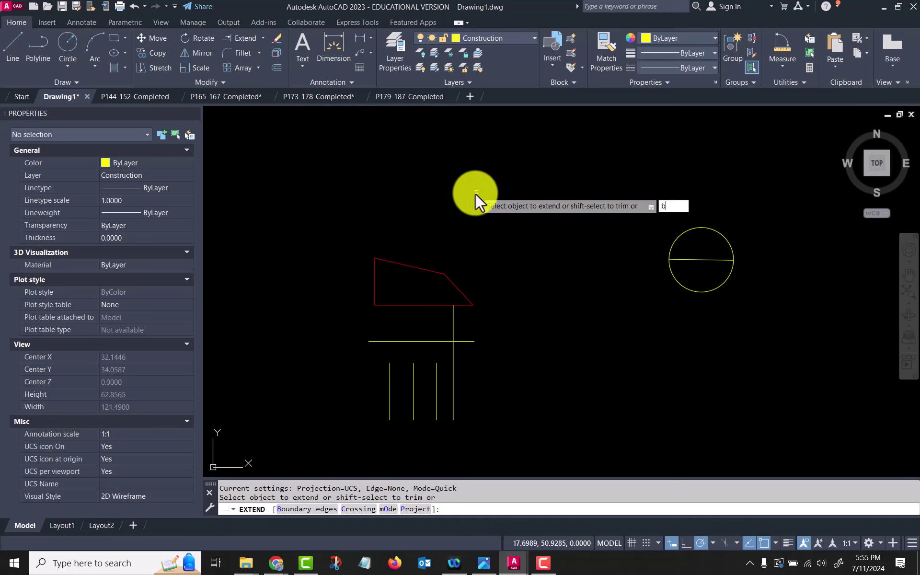
pyautogui.press('Return')
pyautogui.click(457, 284)
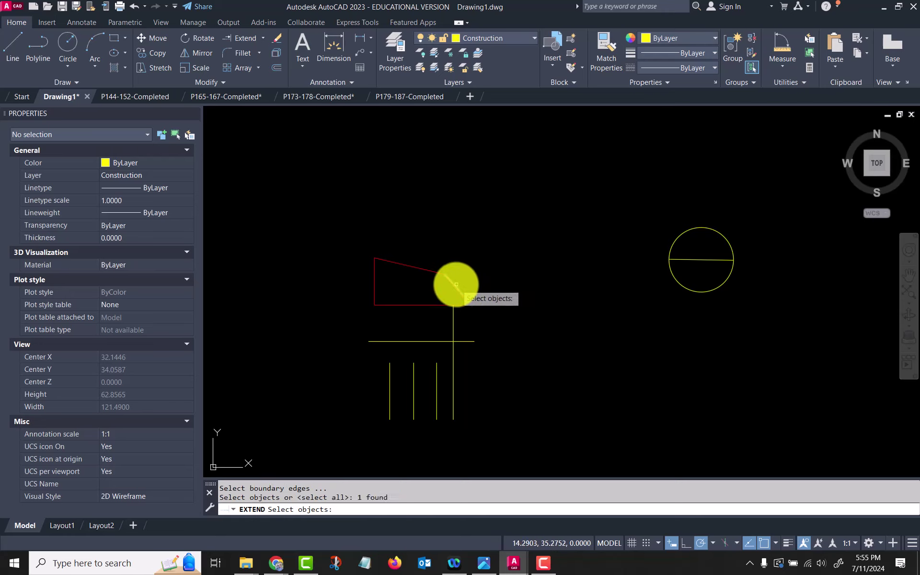
pyautogui.click(427, 270)
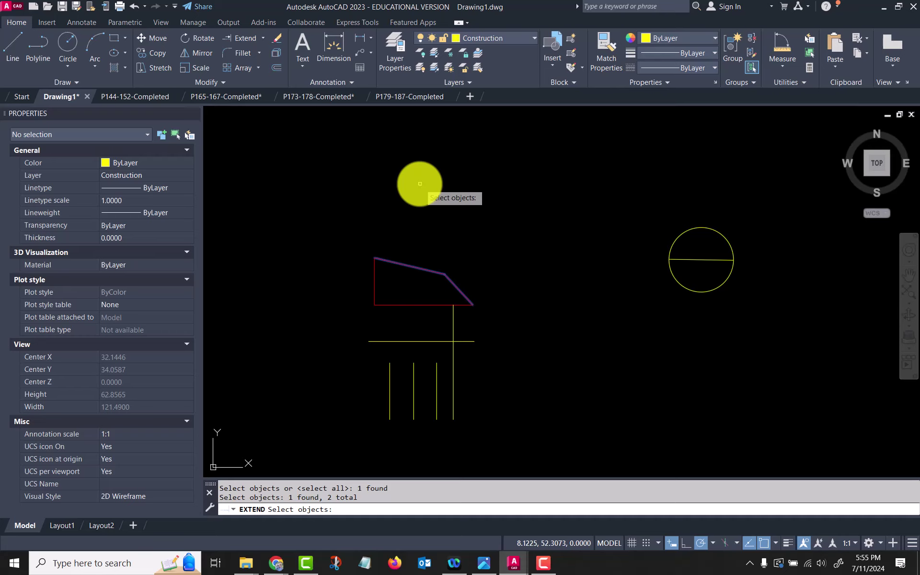
pyautogui.press('Return')
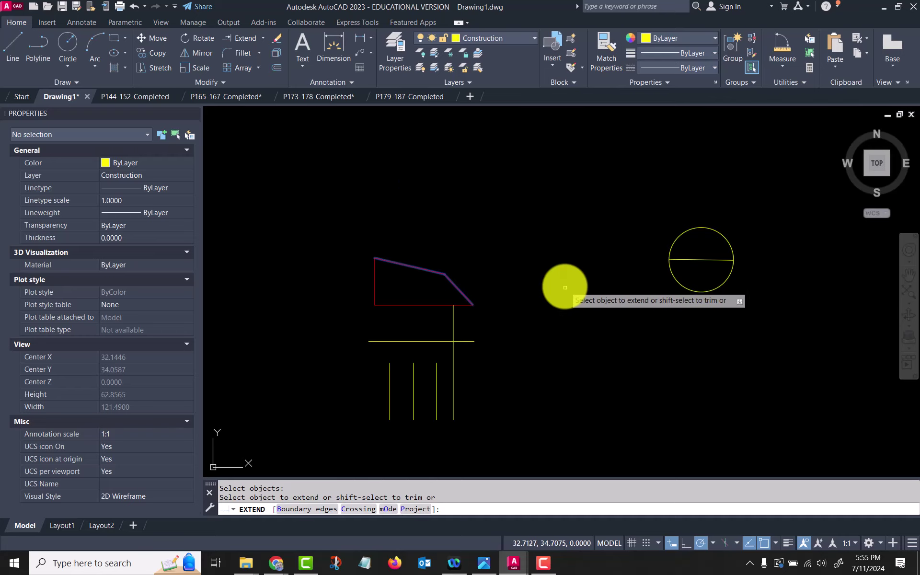
# Extend all four vertical lines up to the polygon's slanted and top edges
pyautogui.click(453, 358)
pyautogui.click(437, 376)
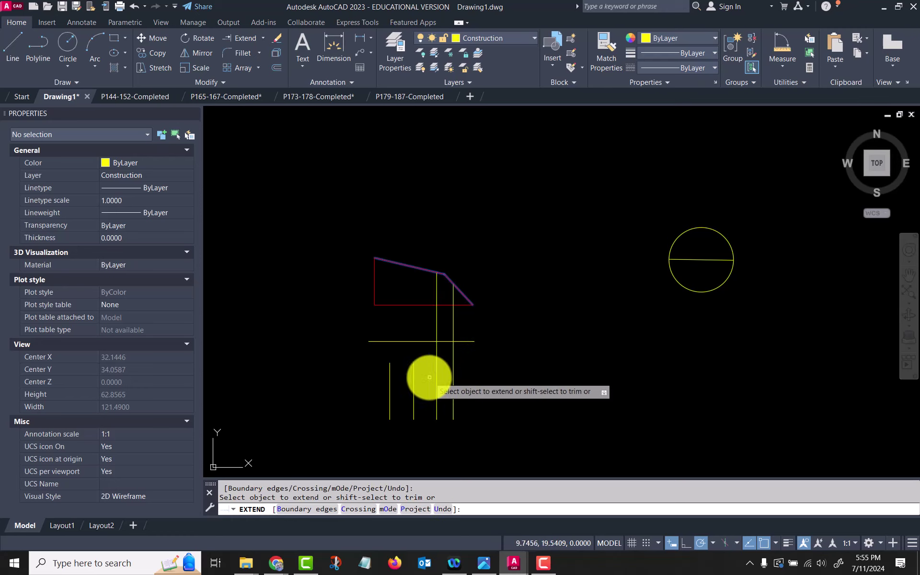
pyautogui.moveTo(426, 375); pyautogui.dragTo(373, 384)
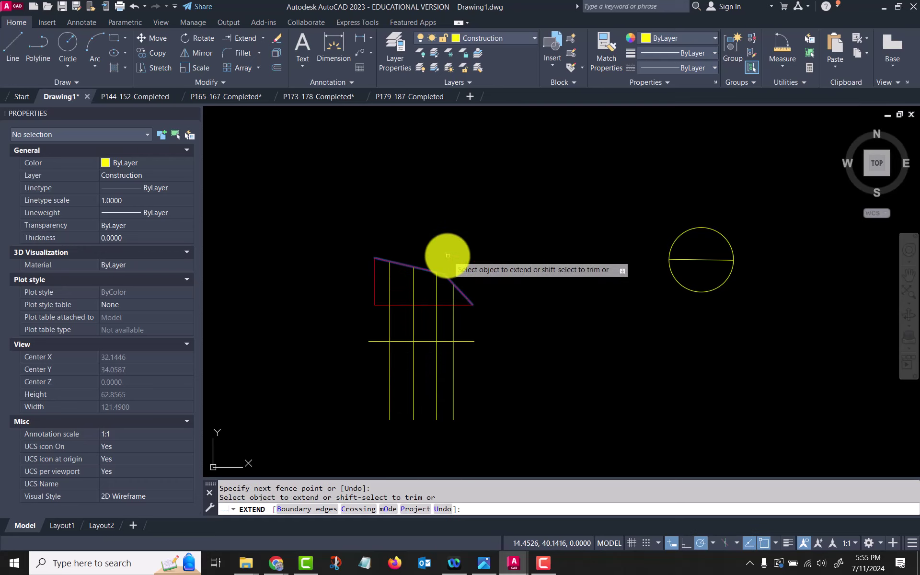
pyautogui.press('Escape')
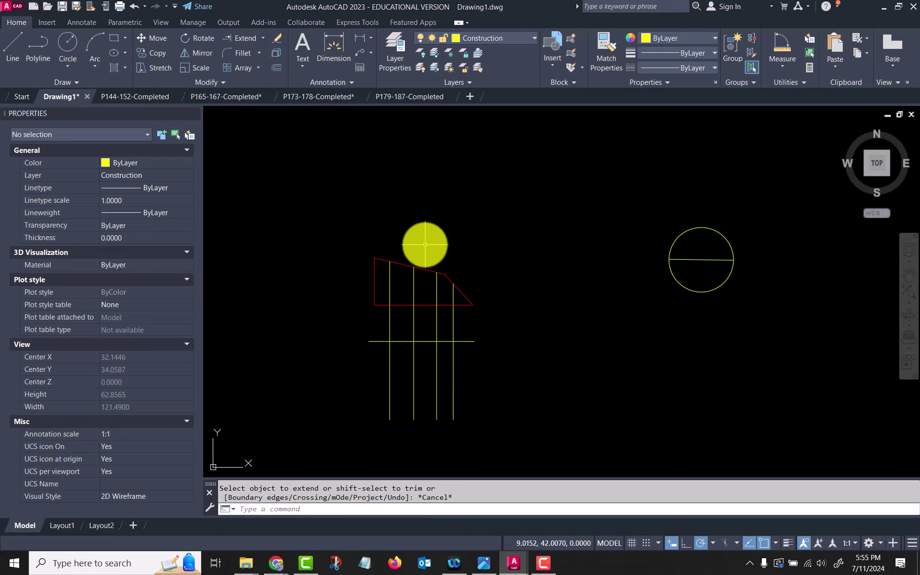
# Trim the four vertical lines at the polygon's bottom edge, removing the parts below
pyautogui.click(265, 37)
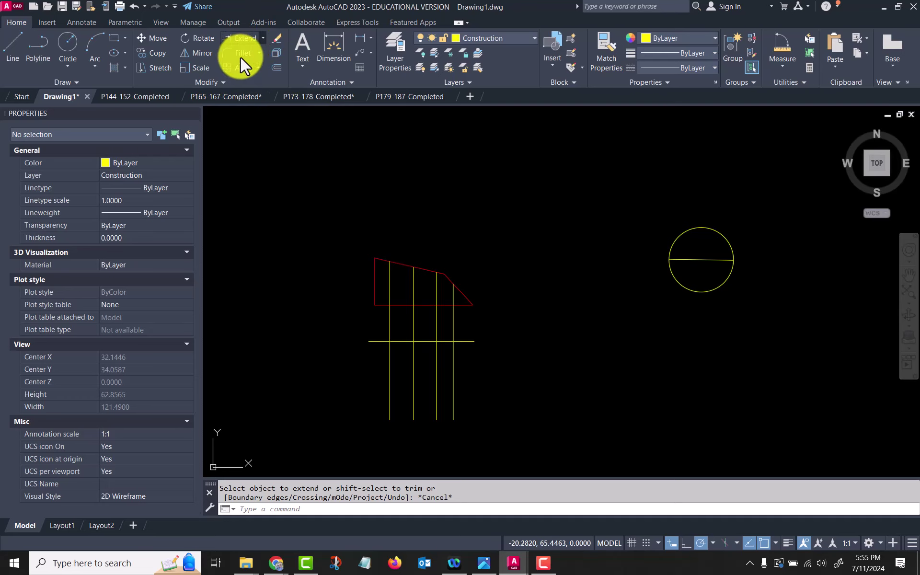
pyautogui.click(241, 56)
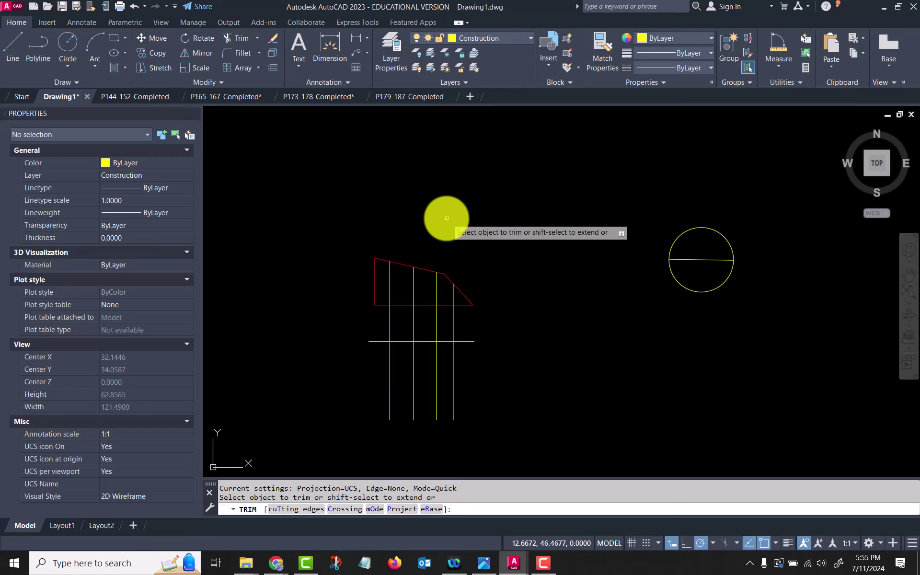
pyautogui.write('t')
pyautogui.press('Return')
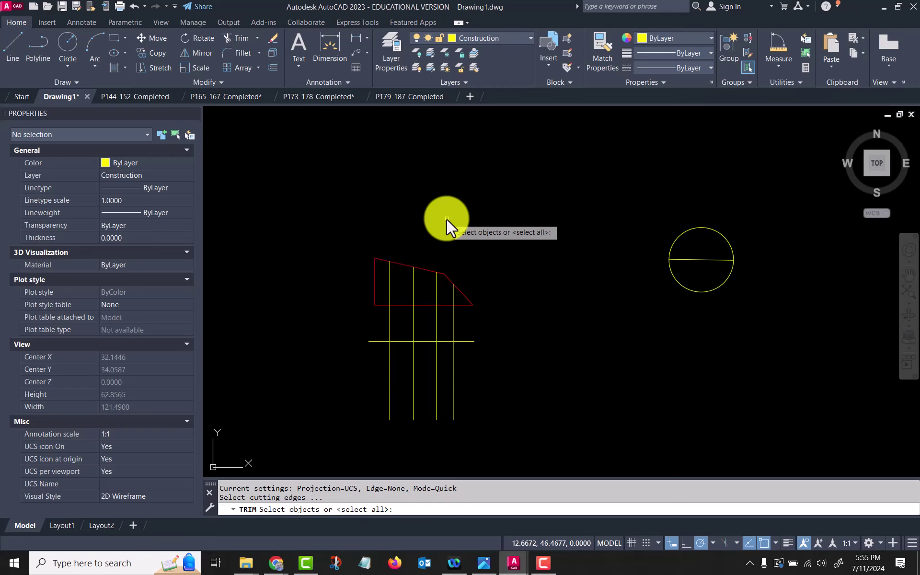
pyautogui.click(458, 306)
pyautogui.press('Return')
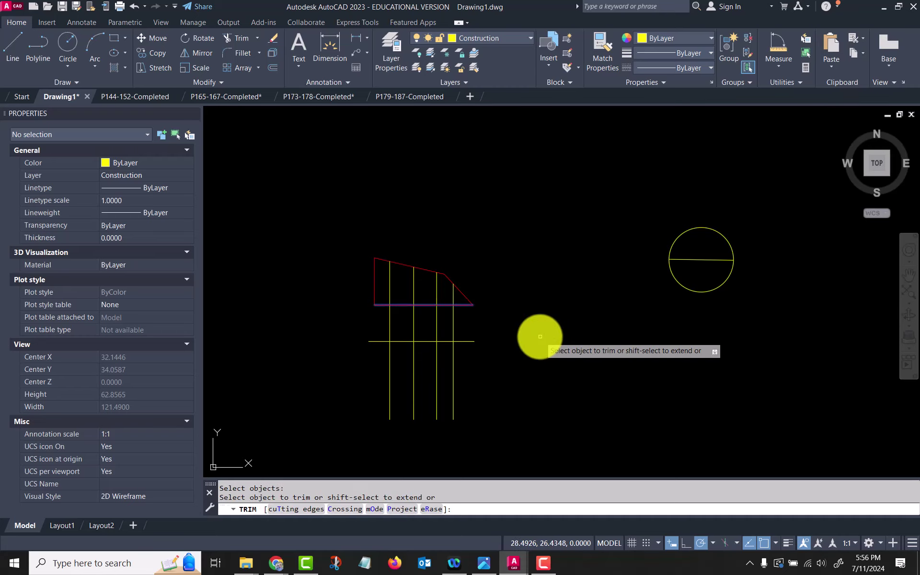
pyautogui.click(453, 370)
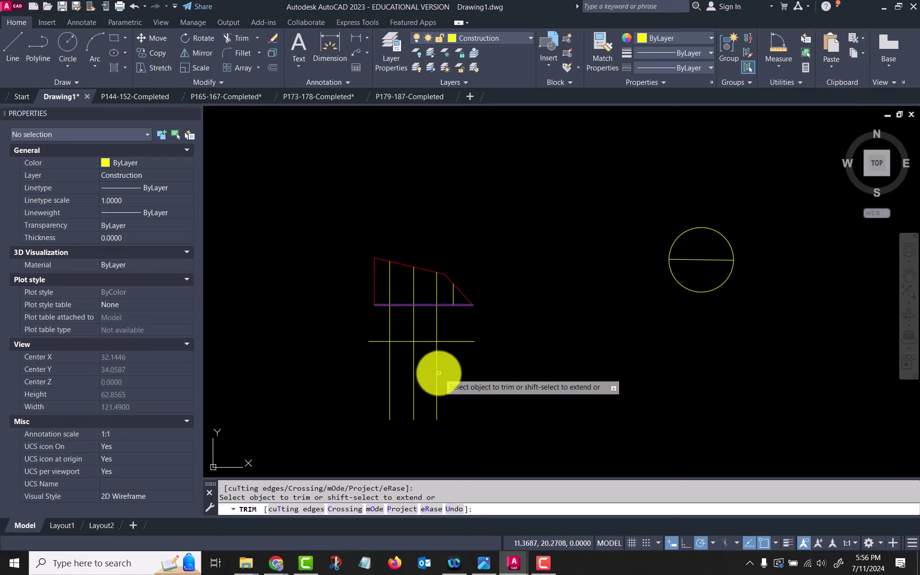
pyautogui.moveTo(444, 369); pyautogui.dragTo(369, 381)
pyautogui.press('Return')
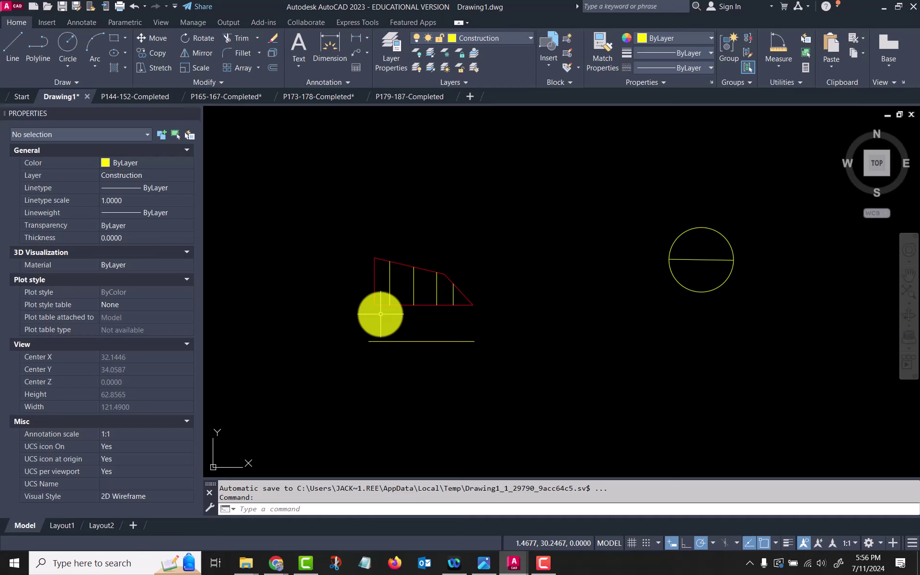
# Draw a rectangle by two opposite corners below the horizontal line and recentre the view
pyautogui.press('Escape')
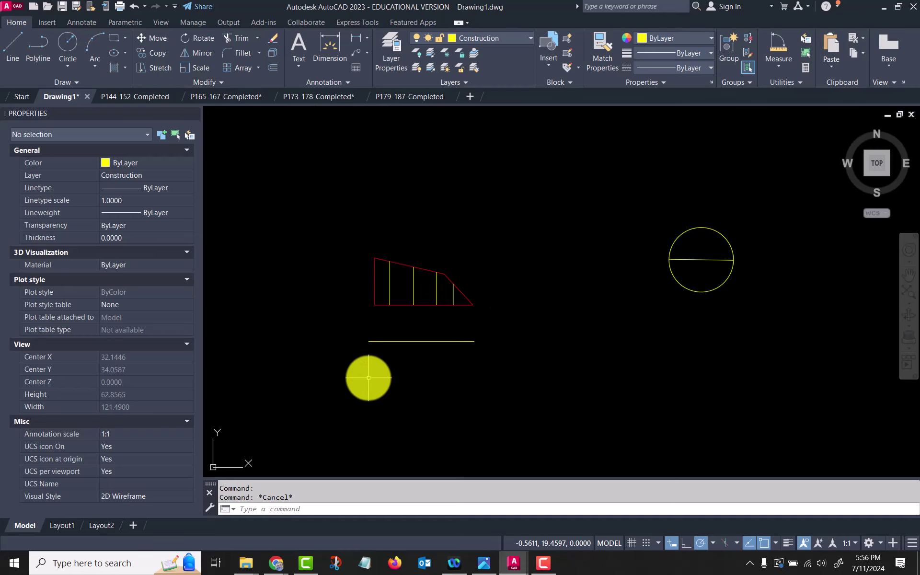
pyautogui.click(115, 37)
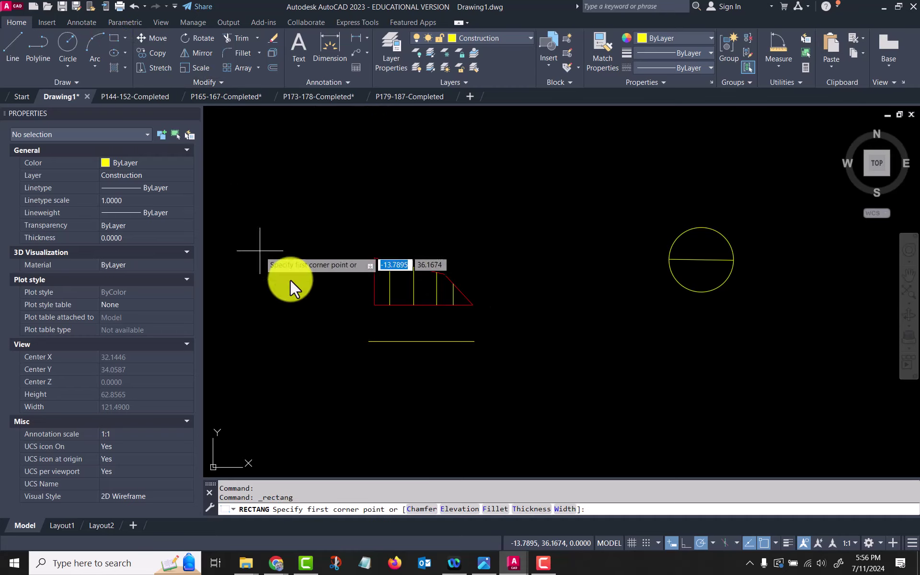
pyautogui.click(356, 370)
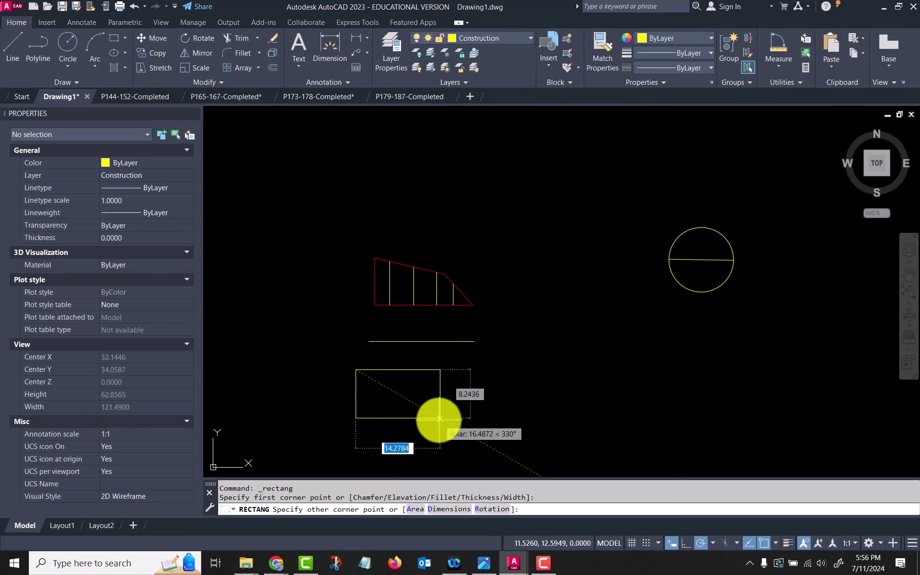
pyautogui.click(439, 418)
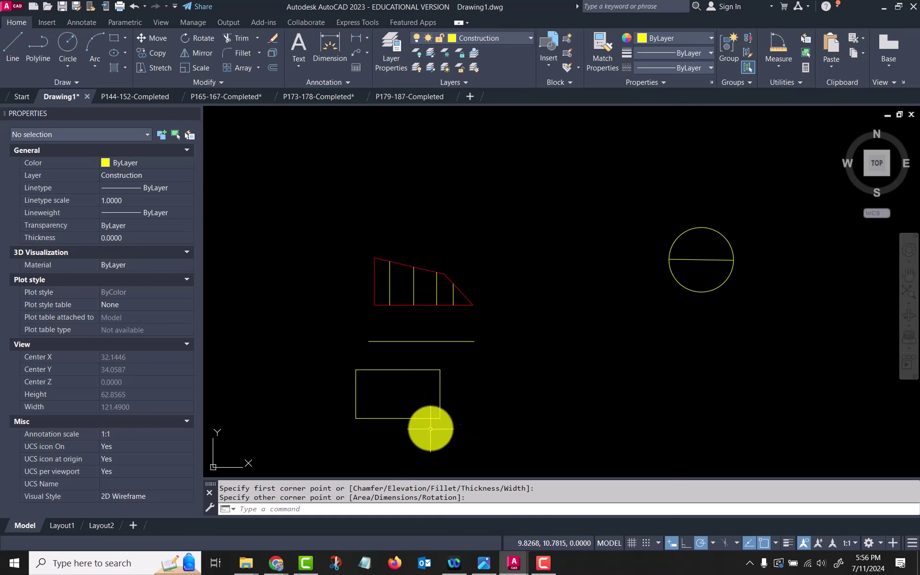
pyautogui.scroll(2, 397, 435)
pyautogui.moveTo(399, 437); pyautogui.dragTo(446, 405, button='middle')
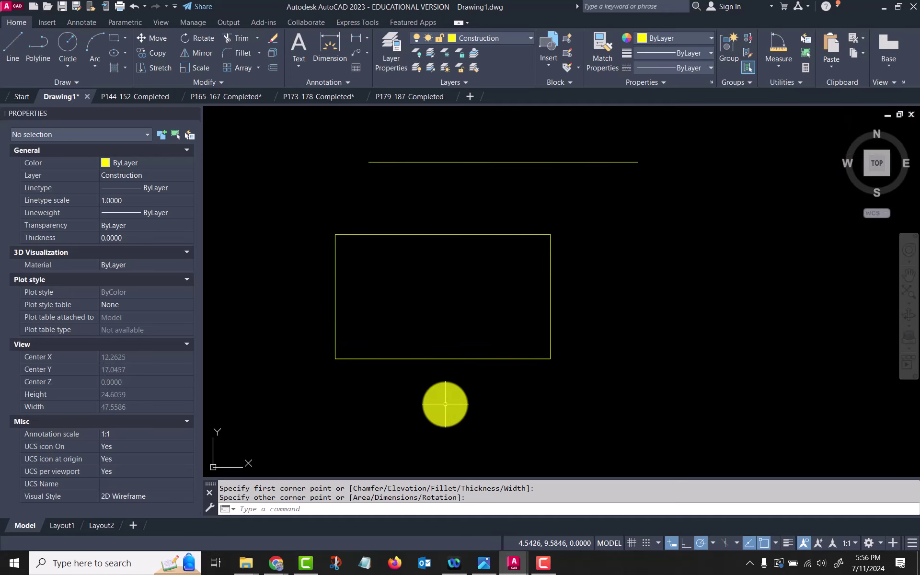
pyautogui.scroll(-2, 555, 438)
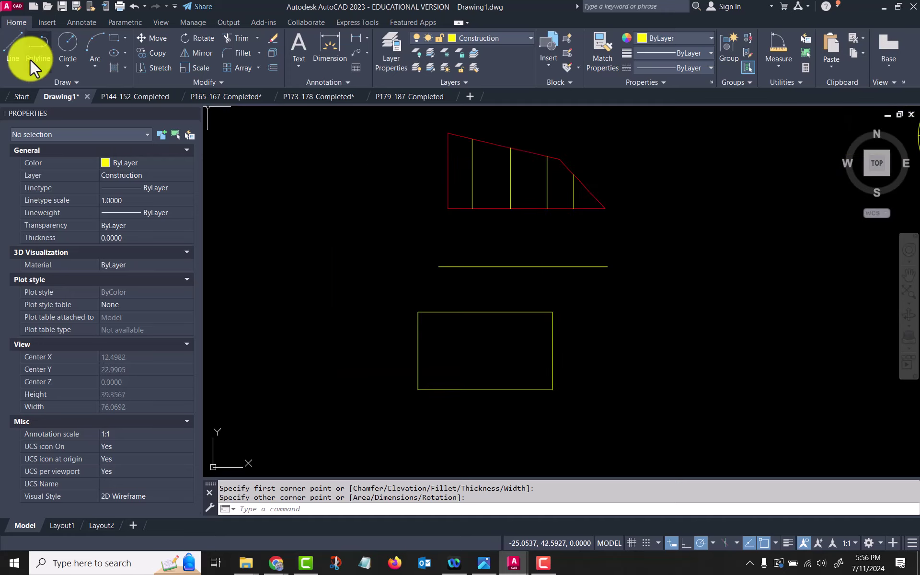
# Draw a vertical line down and a horizontal line right, forming an L beside the rectangle
pyautogui.click(13, 48)
pyautogui.click(616, 320)
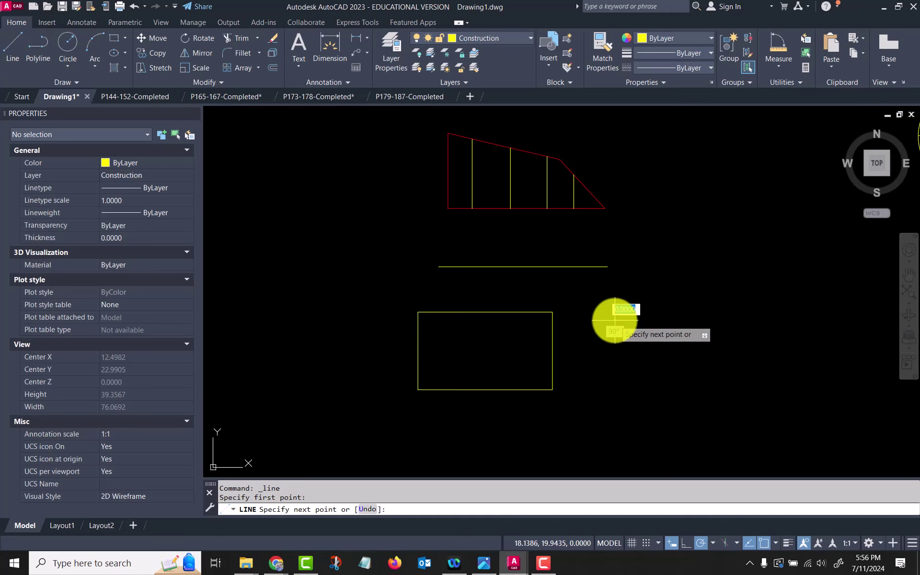
pyautogui.click(615, 381)
pyautogui.click(662, 381)
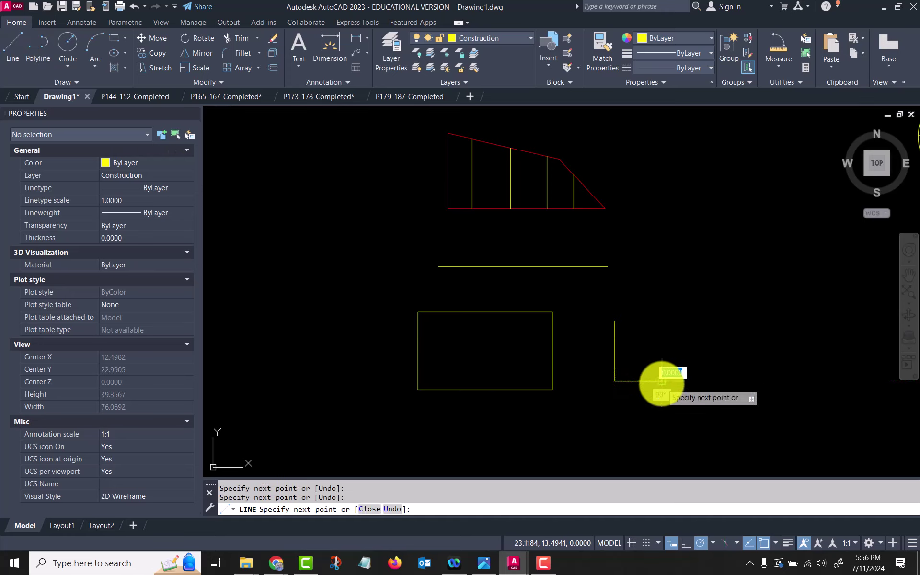
pyautogui.press('Escape')
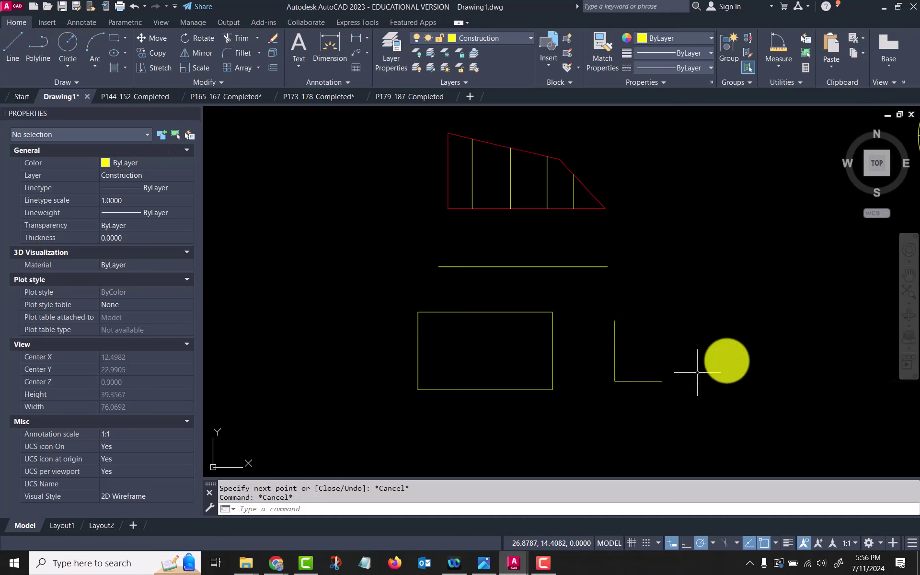
# Fillet the L-shape's two legs with a 0.25 radius
pyautogui.click(239, 50)
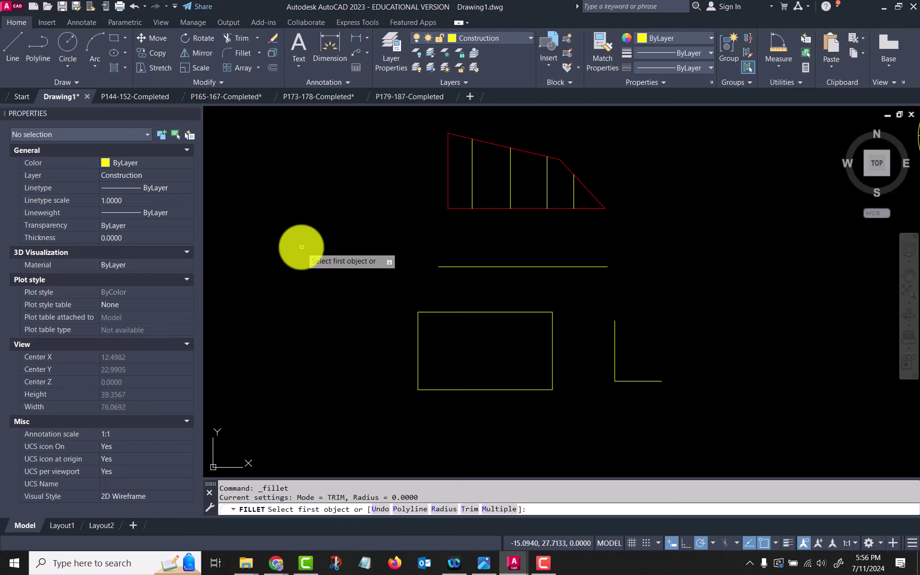
pyautogui.write('r')
pyautogui.press('Return')
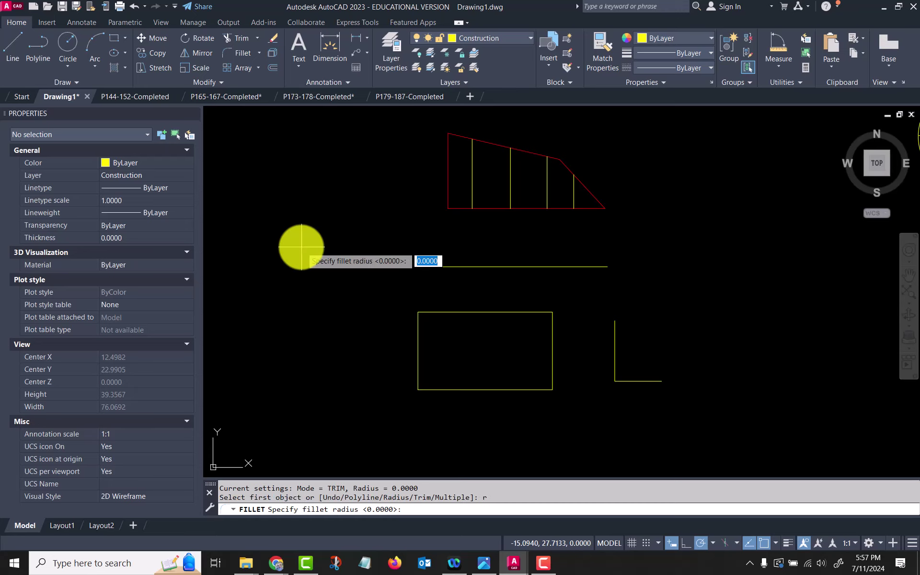
pyautogui.write('.25')
pyautogui.press('Return')
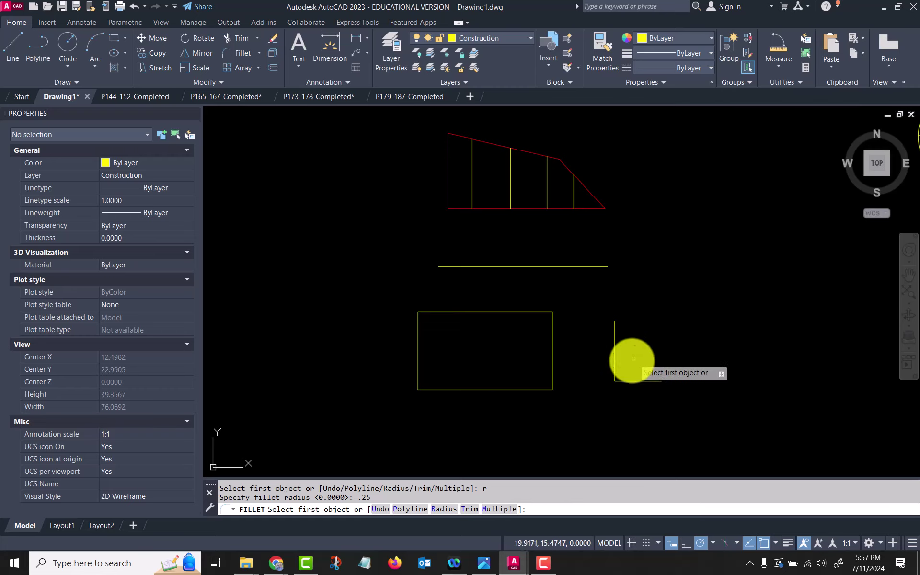
pyautogui.click(632, 380)
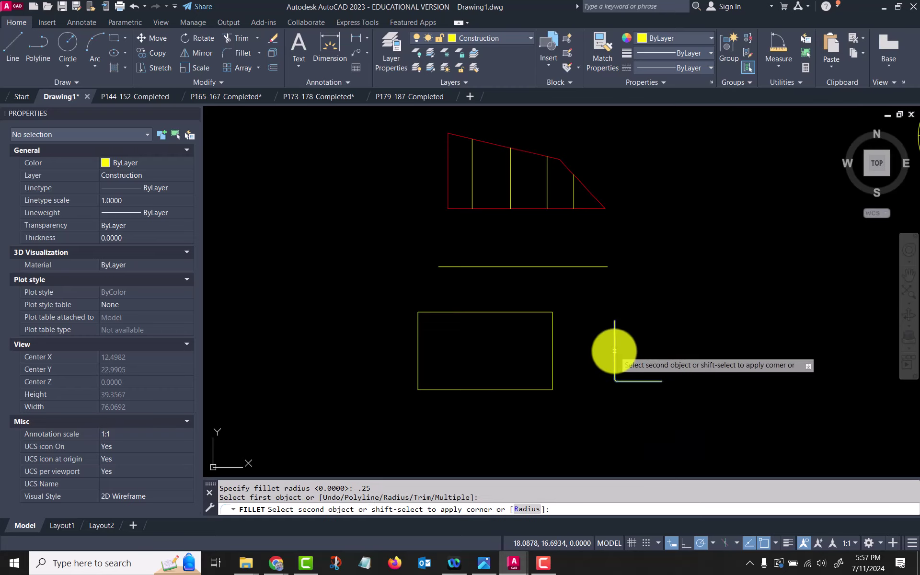
pyautogui.click(615, 350)
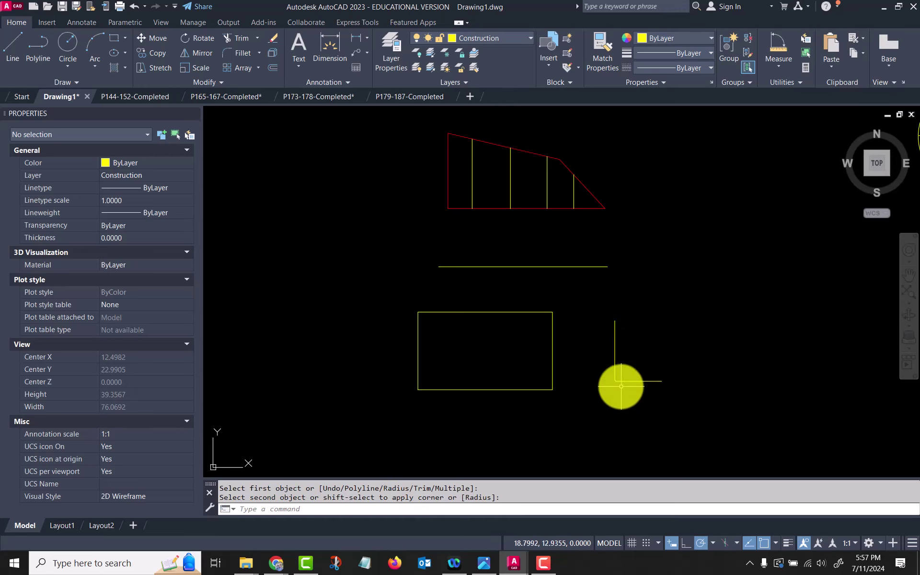
pyautogui.scroll(5, 622, 387)
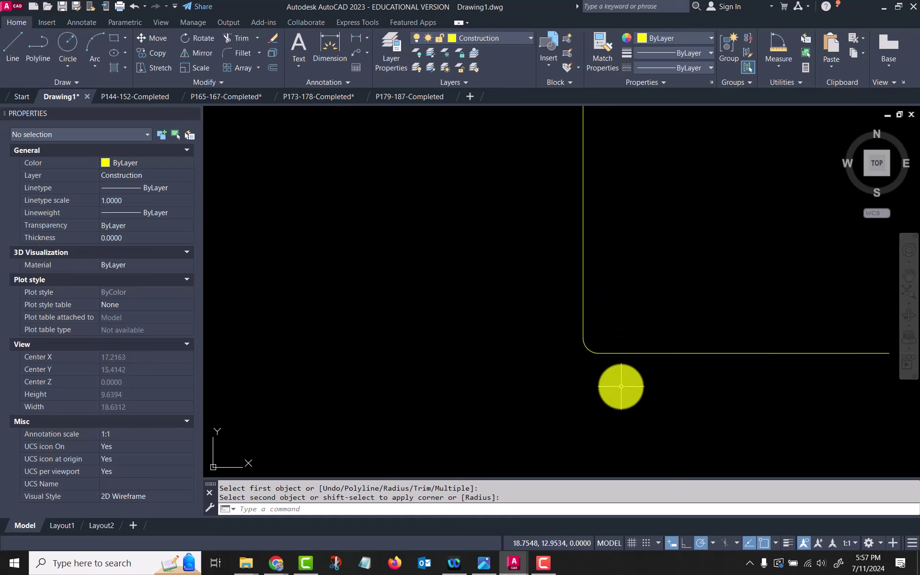
# Inspect the new 0.25 corner arc, deselect it, and frame the rectangle and L-lines
pyautogui.click(586, 349)
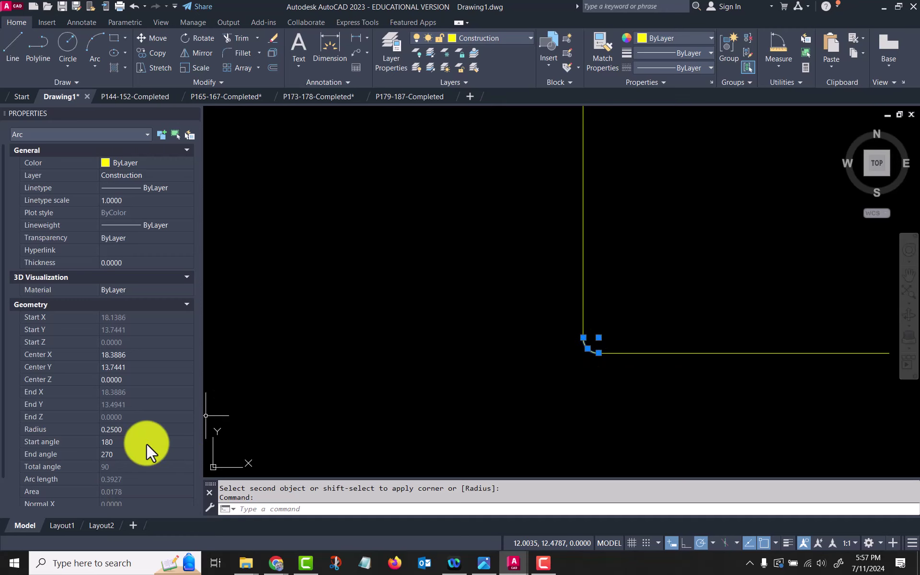
pyautogui.scroll(-1, 146, 444)
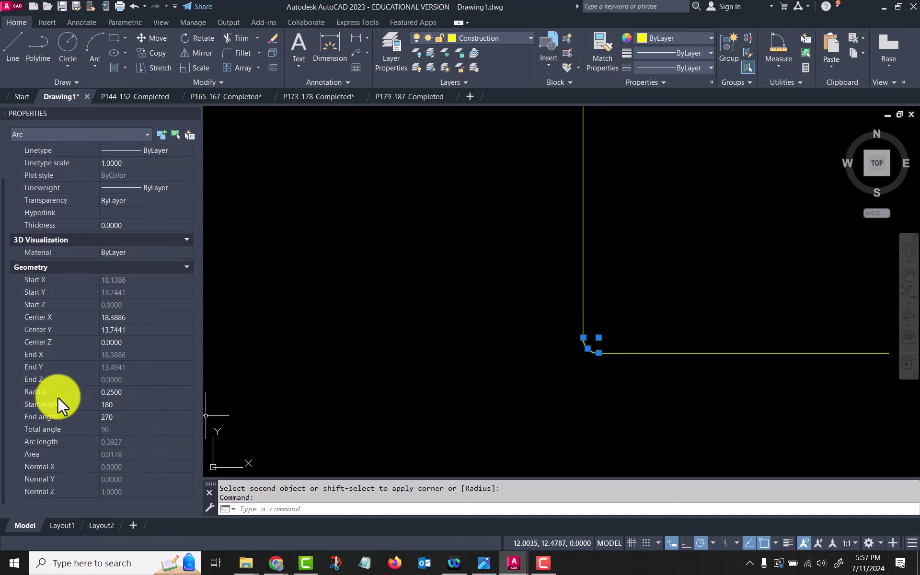
pyautogui.press('Escape')
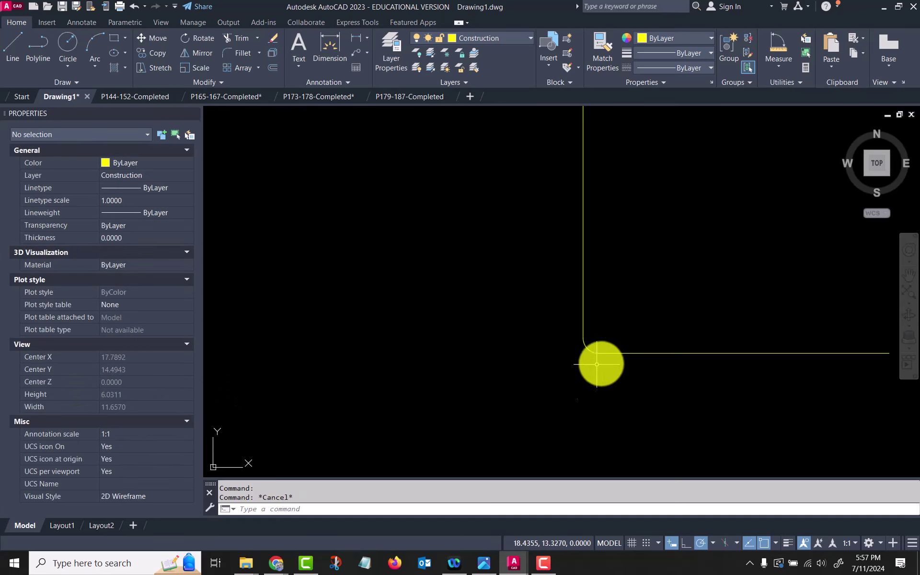
pyautogui.scroll(-4, 547, 353)
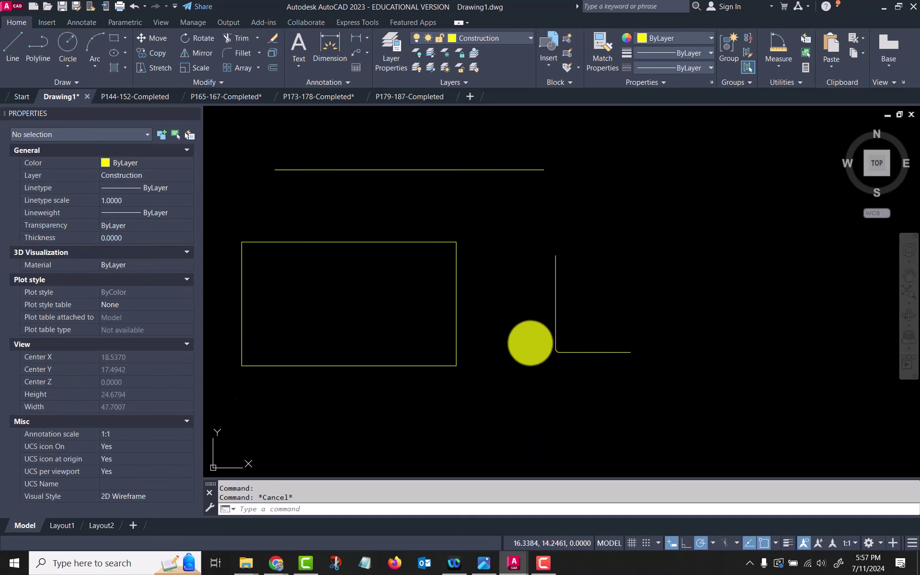
pyautogui.moveTo(531, 343); pyautogui.dragTo(591, 363, button='middle')
# Fillet the rectangle's bottom-right and top-right corners in Multiple mode, then undo them
pyautogui.click(235, 49)
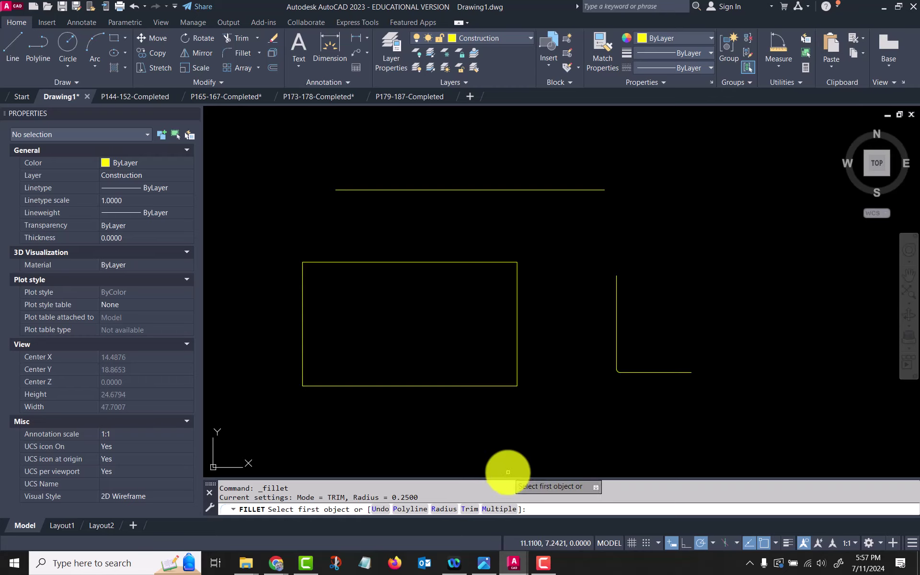
pyautogui.write('m')
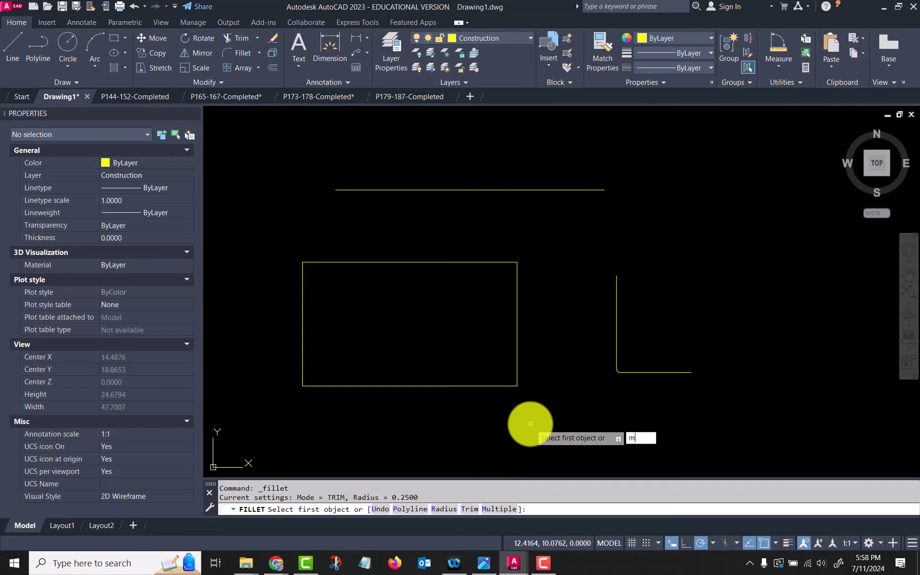
pyautogui.press('Return')
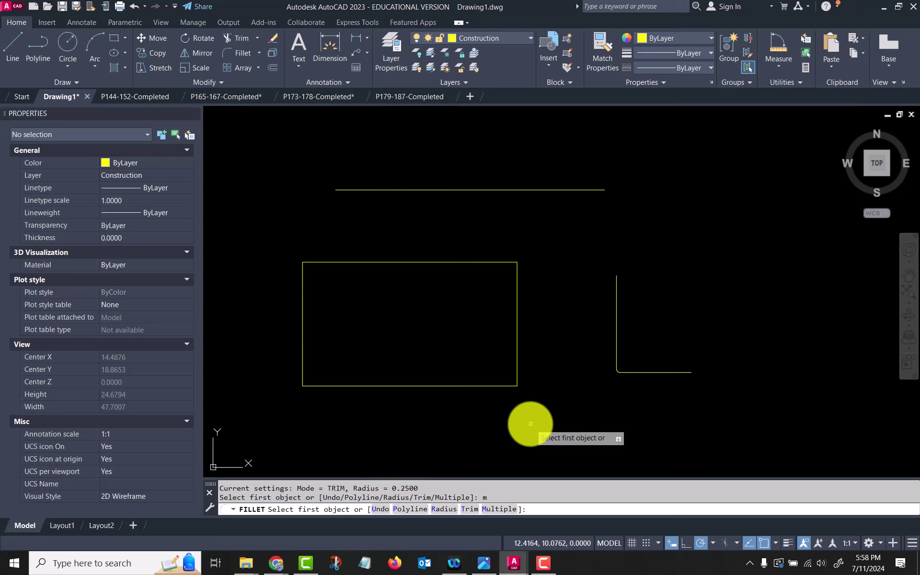
pyautogui.click(495, 385)
pyautogui.click(516, 370)
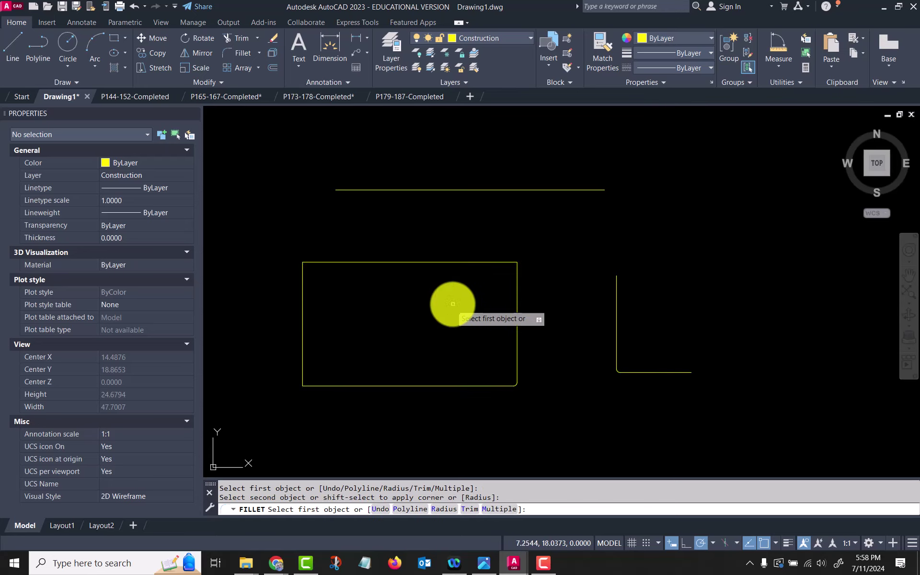
pyautogui.click(517, 282)
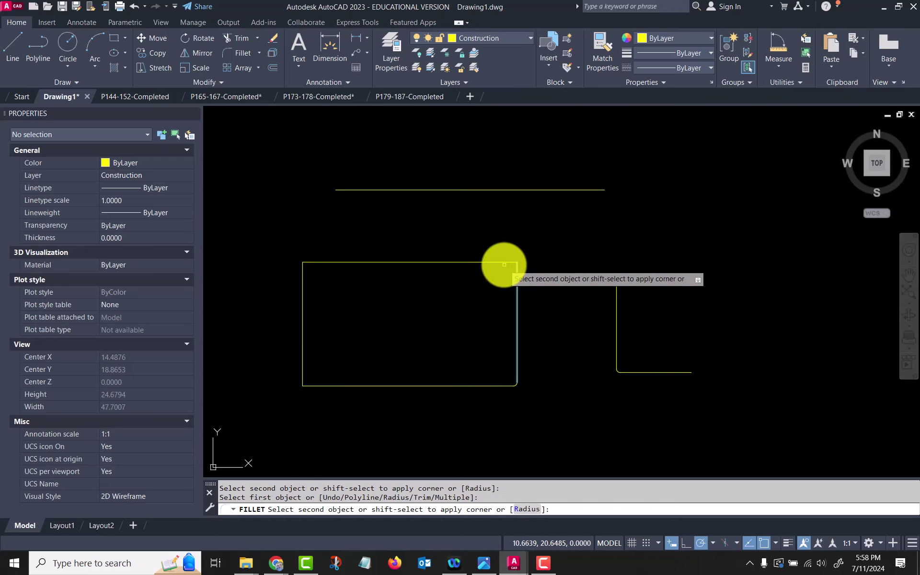
pyautogui.click(504, 264)
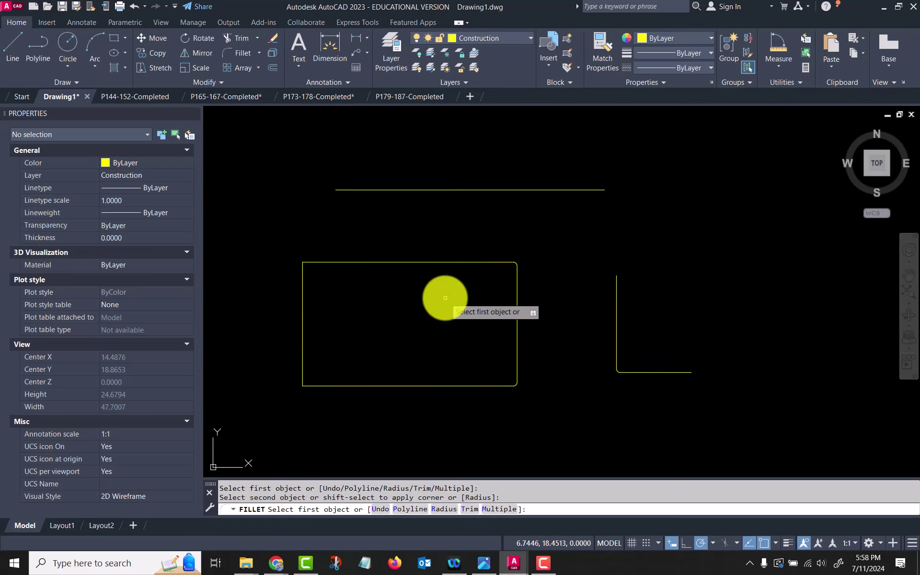
pyautogui.hotkey('ctrl', 'z')
pyautogui.hotkey('ctrl', 'z')
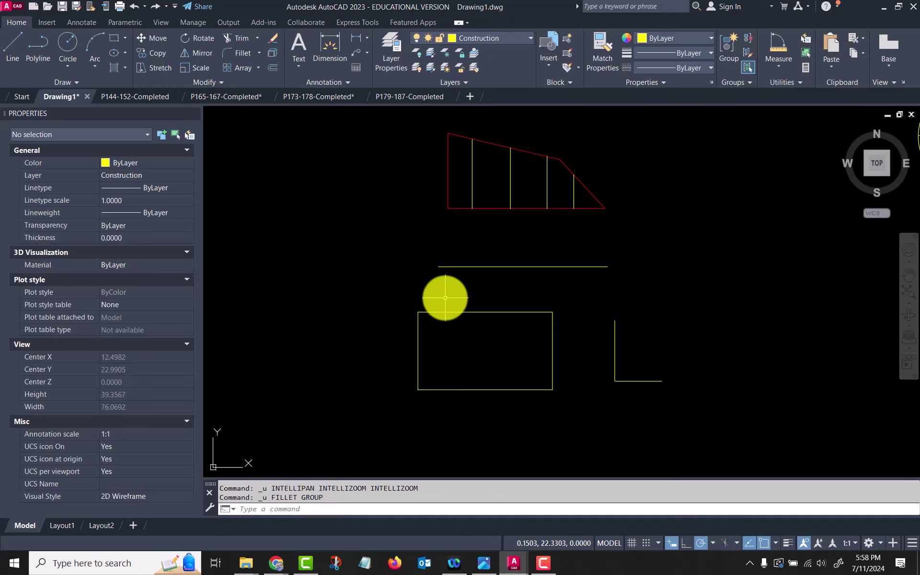
pyautogui.scroll(4, 598, 408)
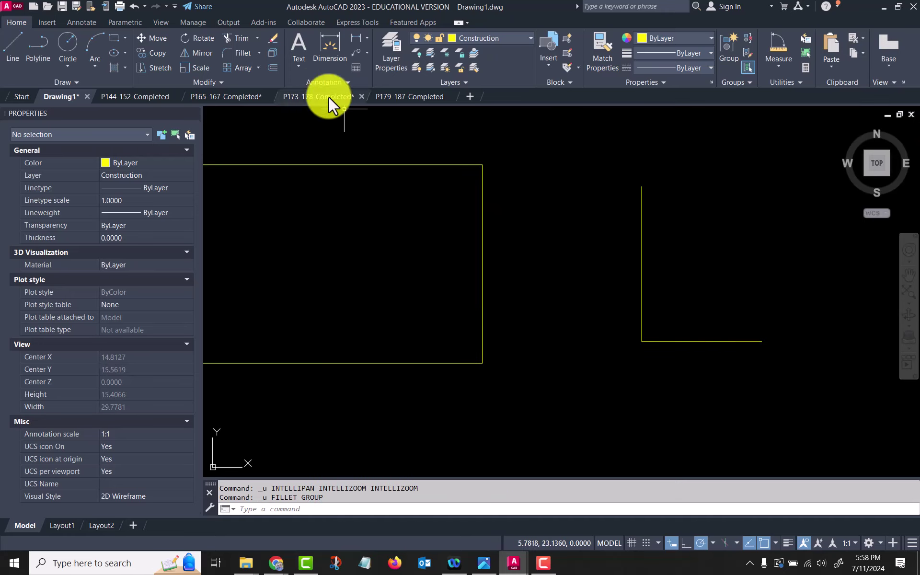
# Start Chamfer in length-and-angle mode with length 0.25 and angle 45 degrees
pyautogui.click(258, 50)
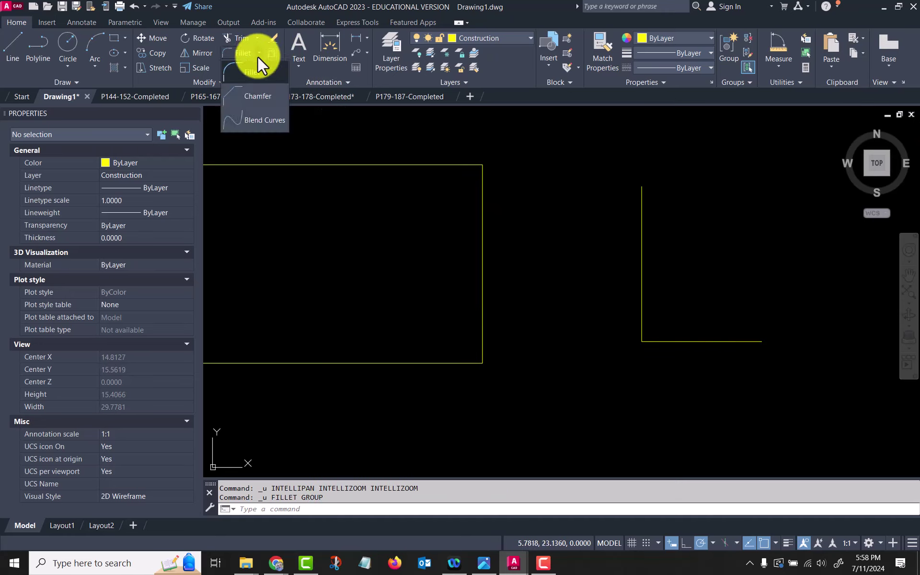
pyautogui.click(254, 95)
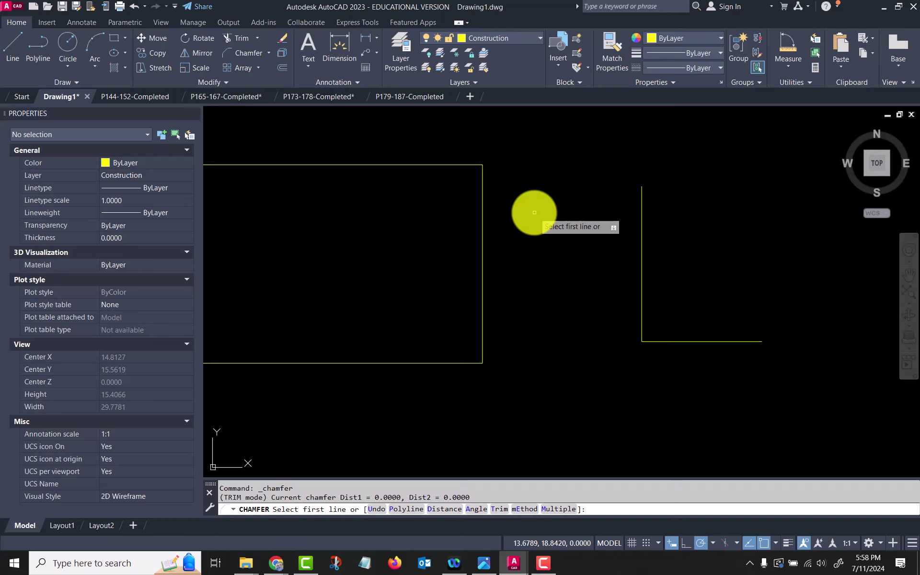
pyautogui.write('a')
pyautogui.press('Return')
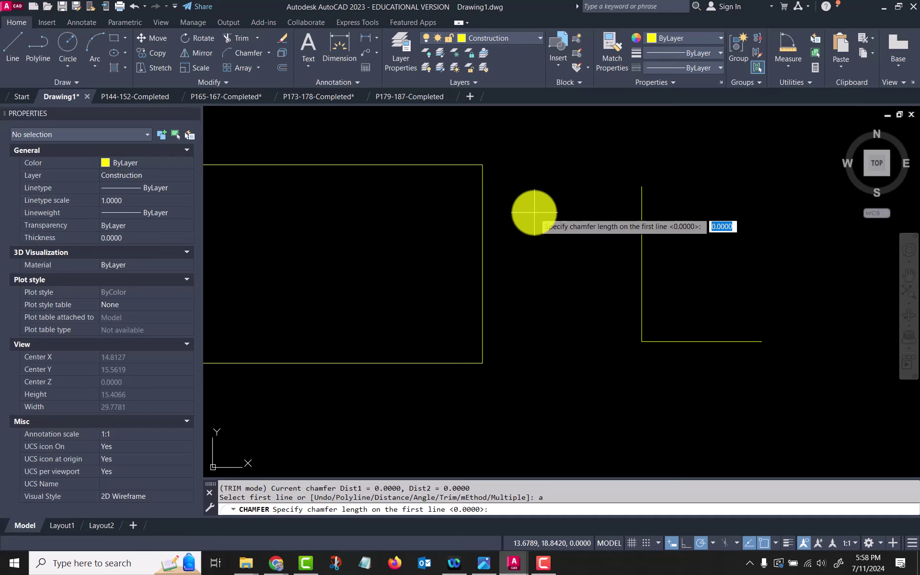
pyautogui.write('.25')
pyautogui.press('Return')
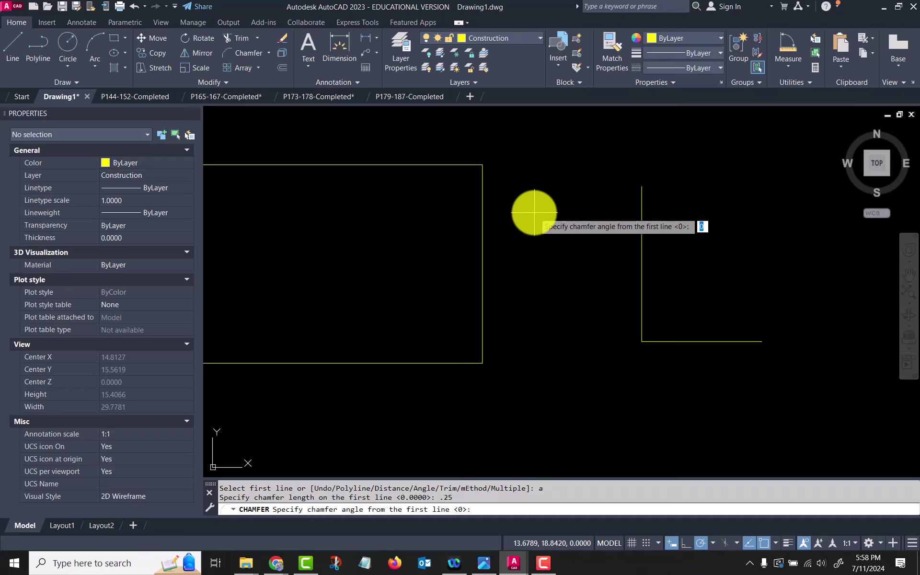
pyautogui.write('45')
pyautogui.press('Return')
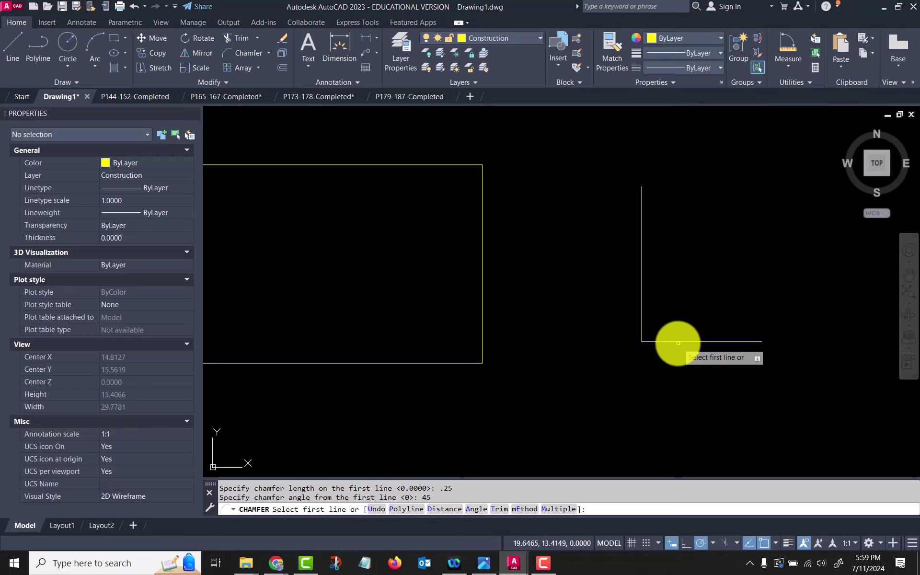
# Pick the L's horizontal line, then its vertical line, to bevel the corner
pyautogui.click(679, 342)
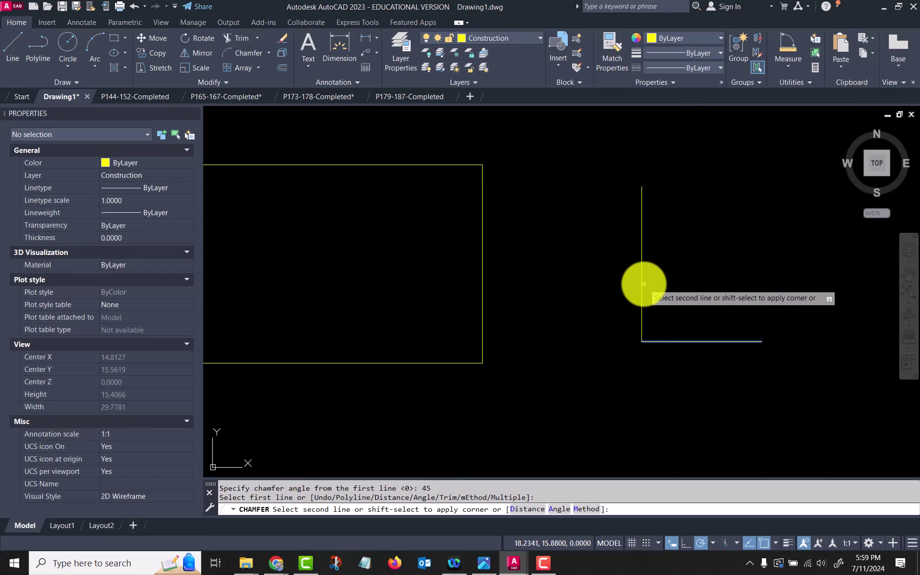
pyautogui.click(641, 282)
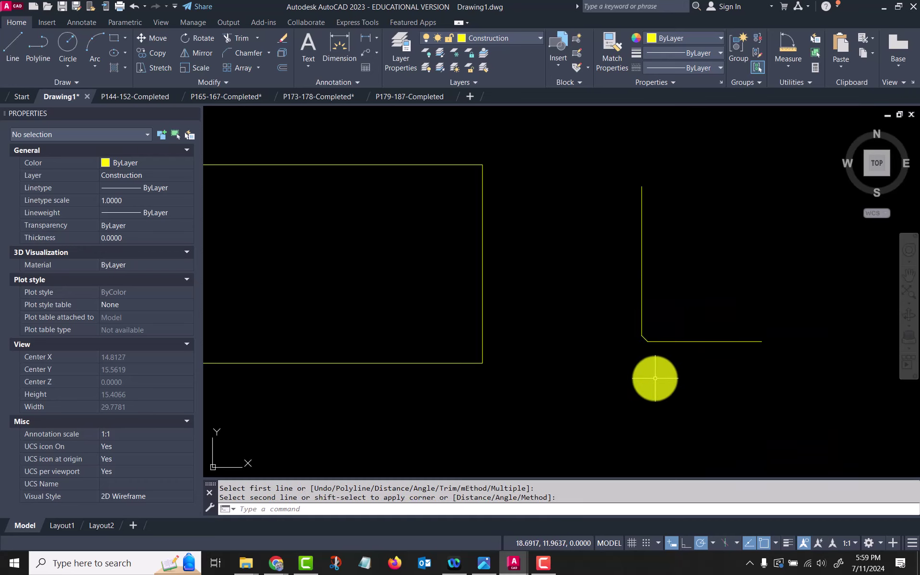
pyautogui.scroll(2, 653, 358)
pyautogui.scroll(-2, 653, 358)
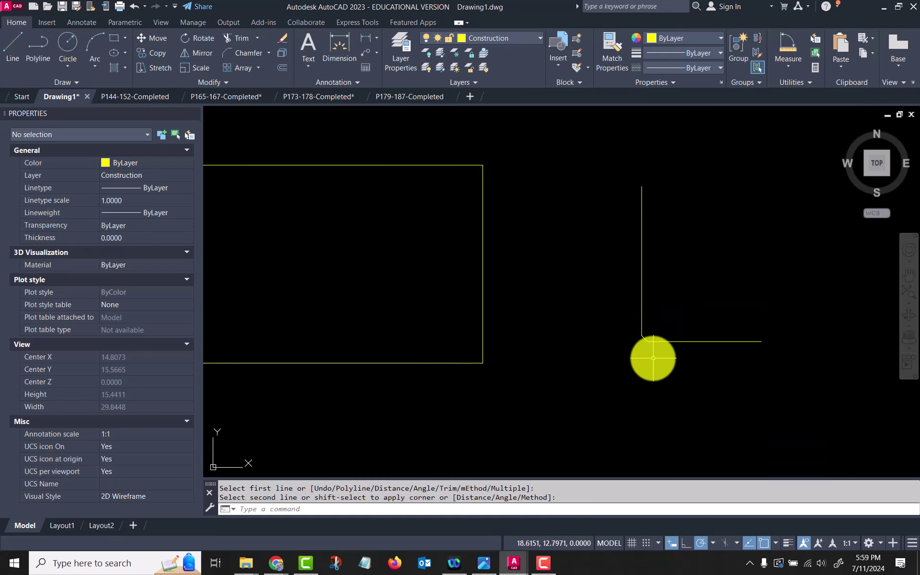
# Start Chamfer in distance mode with first distance 0.25 and second distance 0.5
pyautogui.click(240, 50)
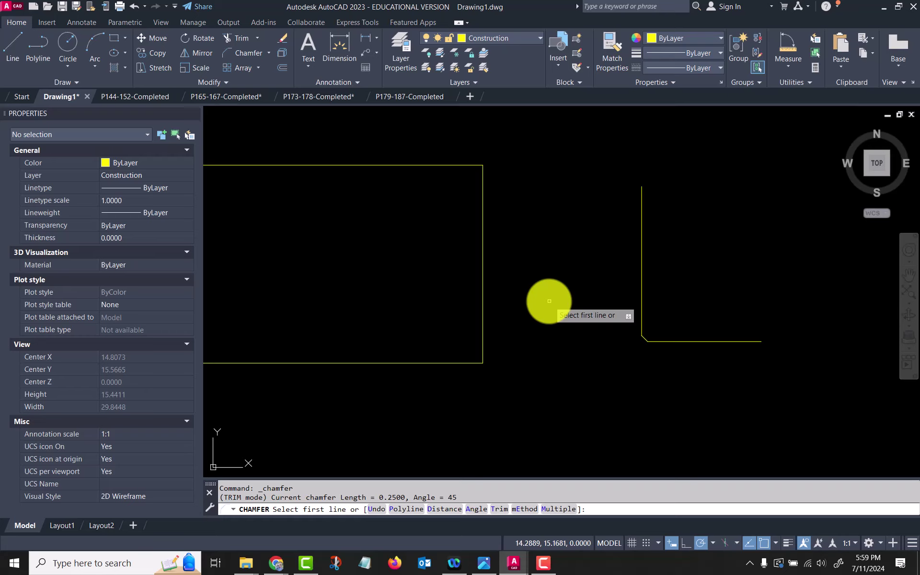
pyautogui.write('d')
pyautogui.press('Return')
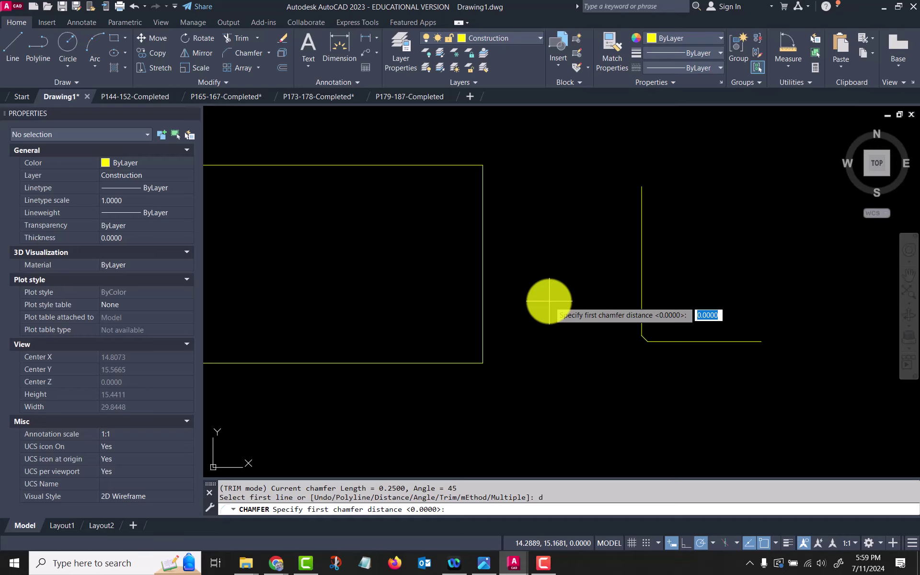
pyautogui.write('.25')
pyautogui.press('Return')
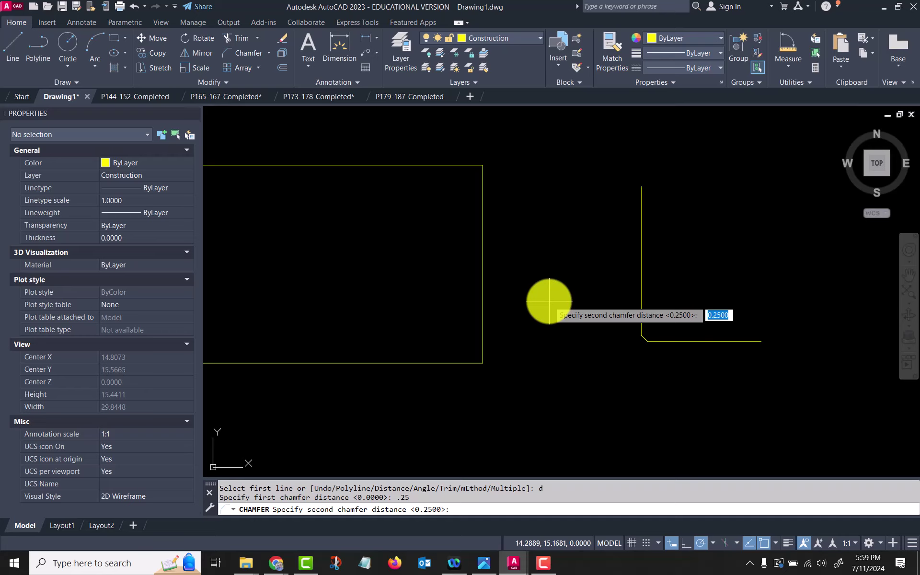
pyautogui.write('.5')
pyautogui.press('Return')
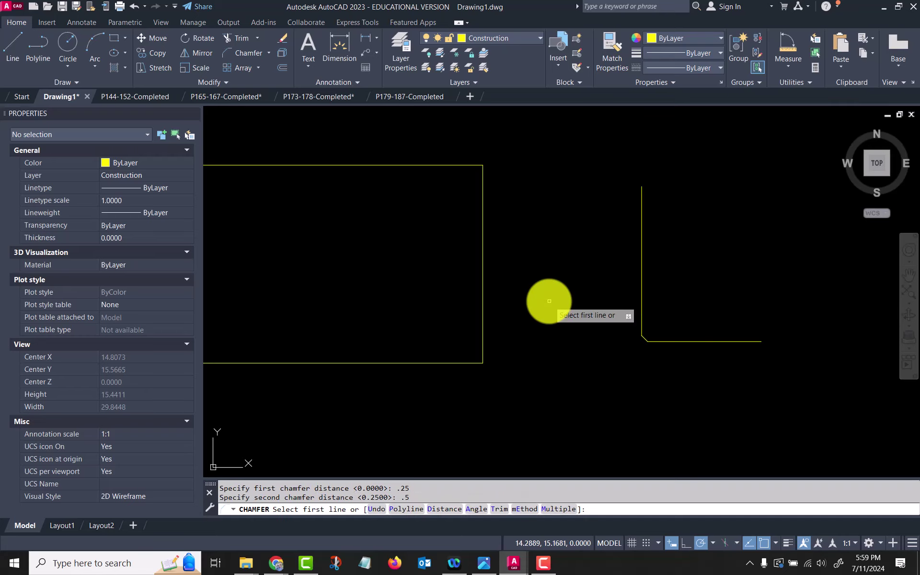
# Pick the rectangle's bottom, then right line to chamfer its lower-right corner
pyautogui.click(449, 363)
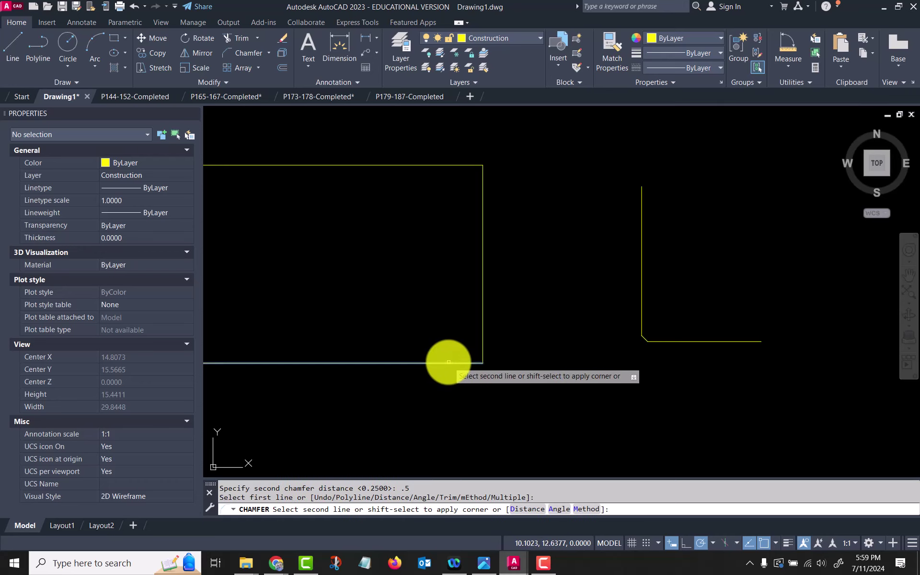
pyautogui.click(482, 313)
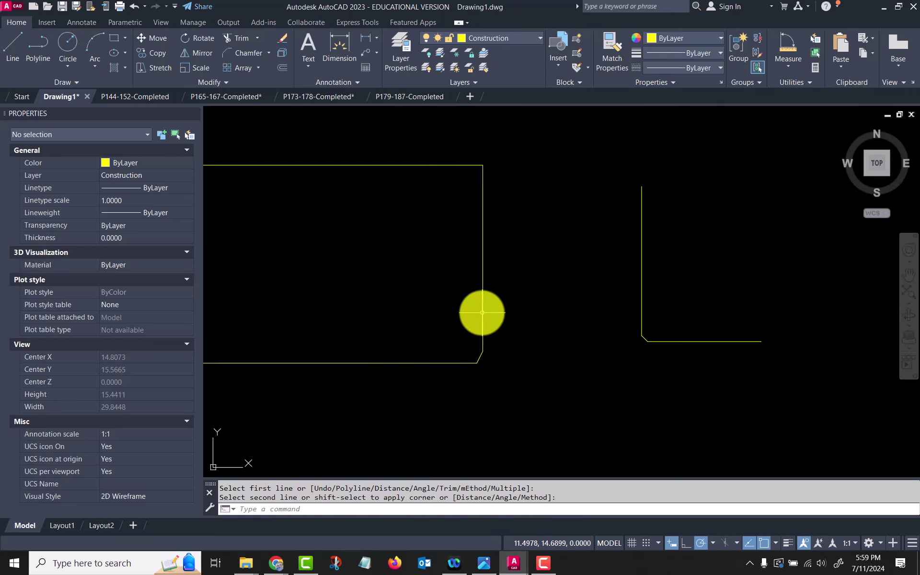
pyautogui.scroll(6, 489, 376)
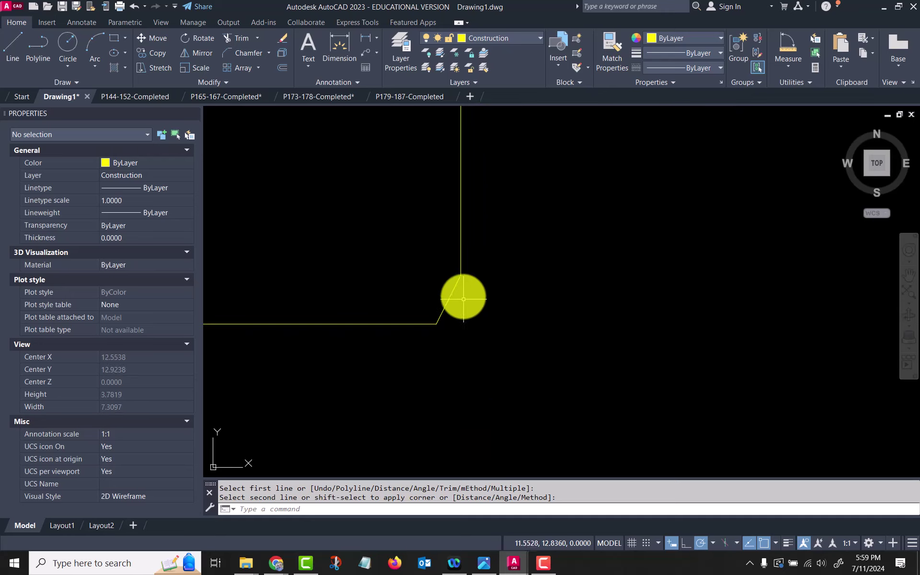
pyautogui.scroll(-6, 526, 280)
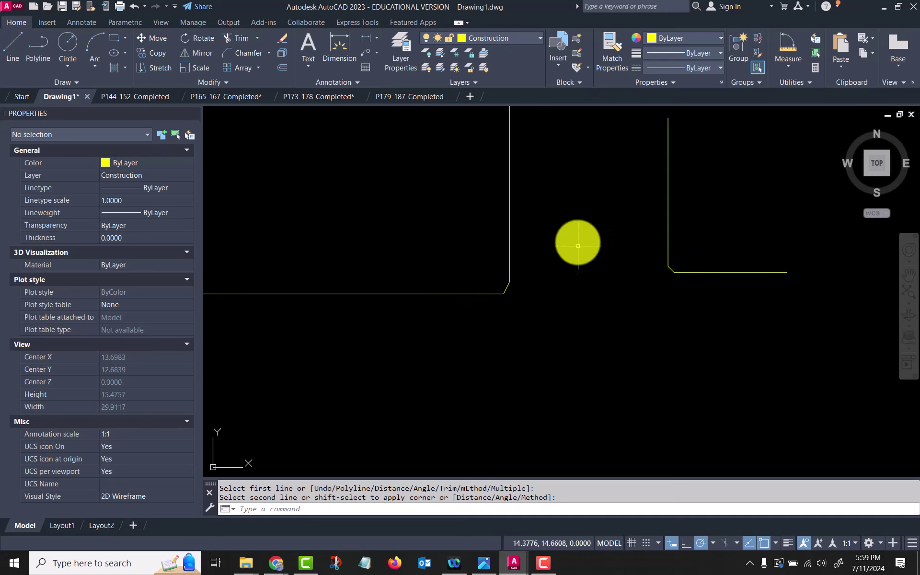
pyautogui.scroll(-4, 578, 246)
pyautogui.moveTo(571, 244); pyautogui.dragTo(559, 294, button='middle')
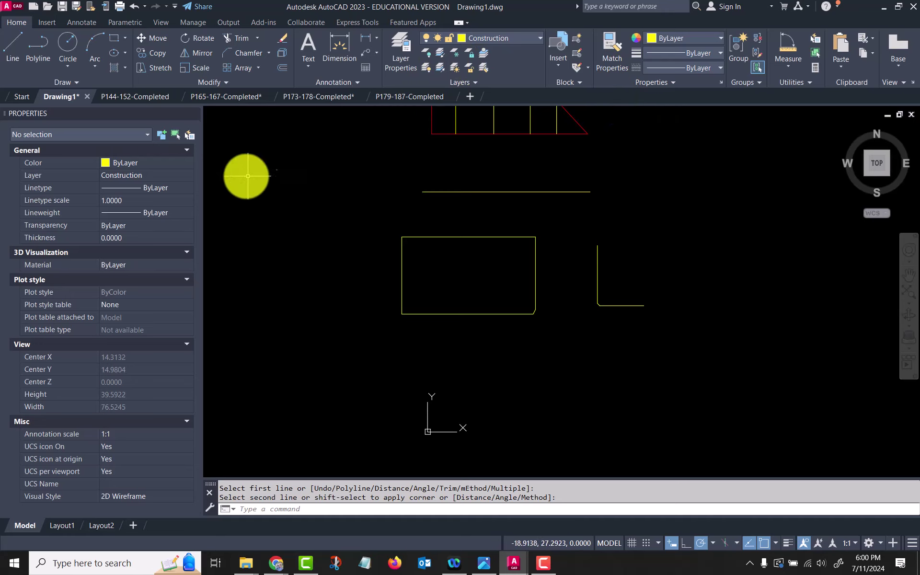
# Draw a new line from the horizontal line's right endpoint, continuing it to the right
pyautogui.click(223, 81)
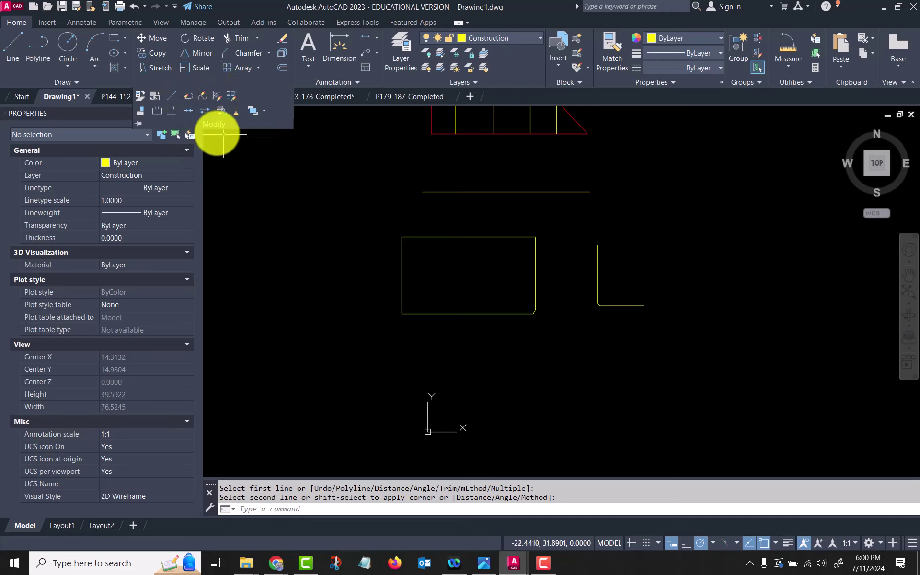
pyautogui.click(215, 82)
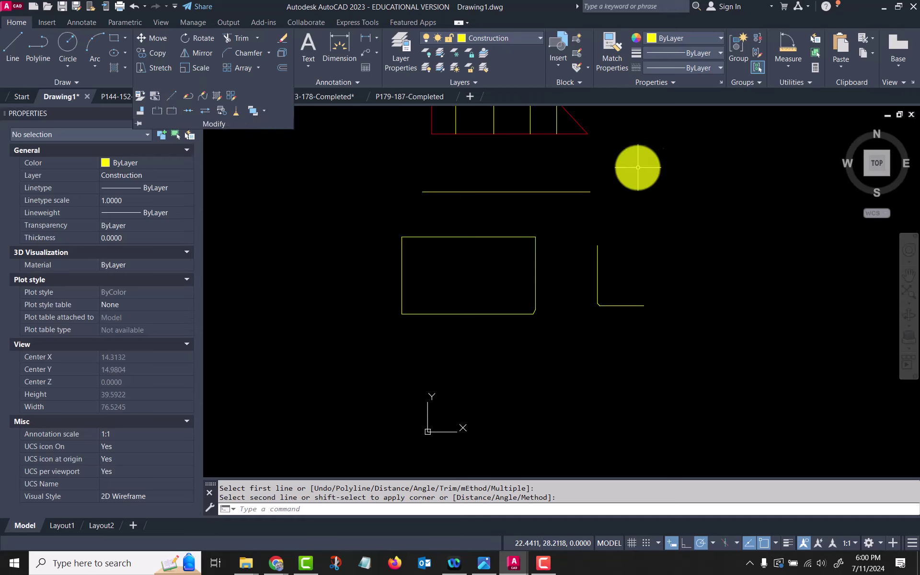
pyautogui.write('L')
pyautogui.press('Return')
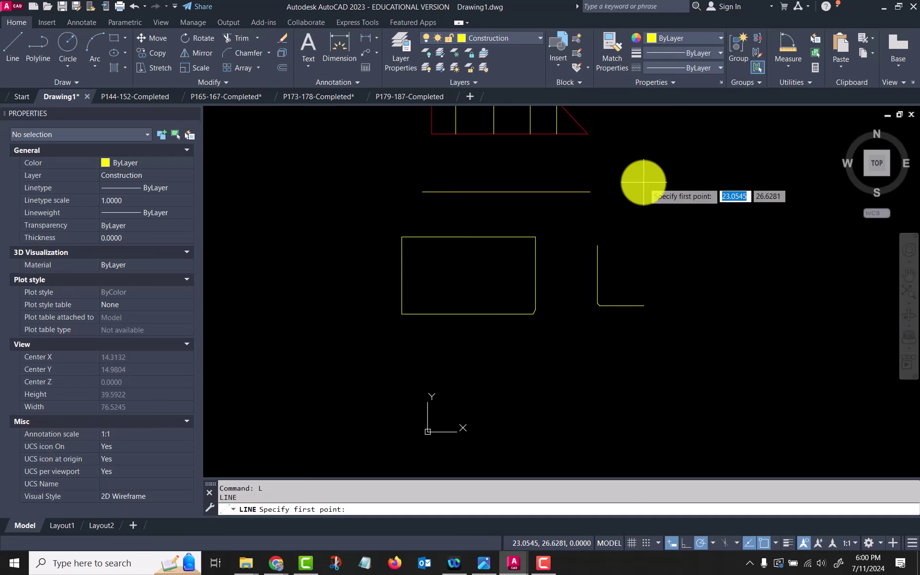
pyautogui.click(590, 192)
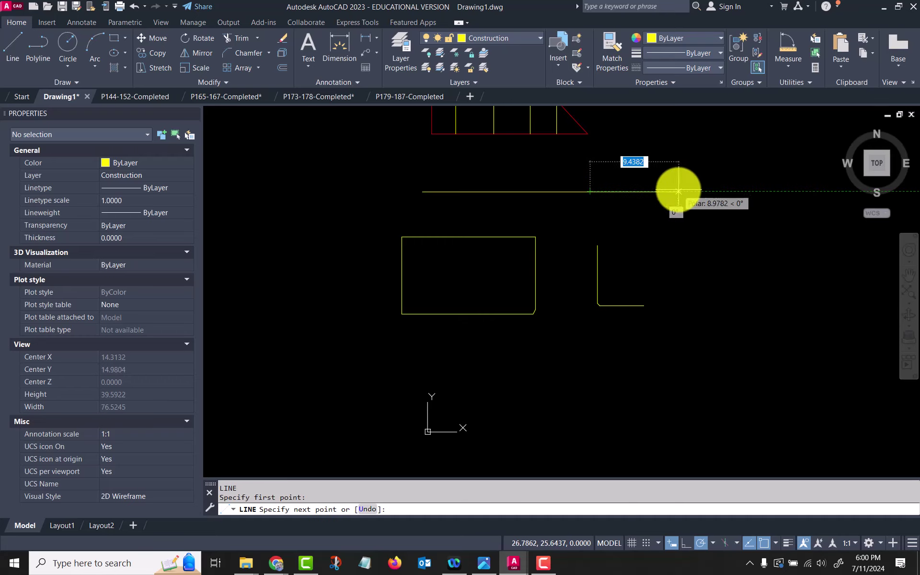
pyautogui.press('Escape')
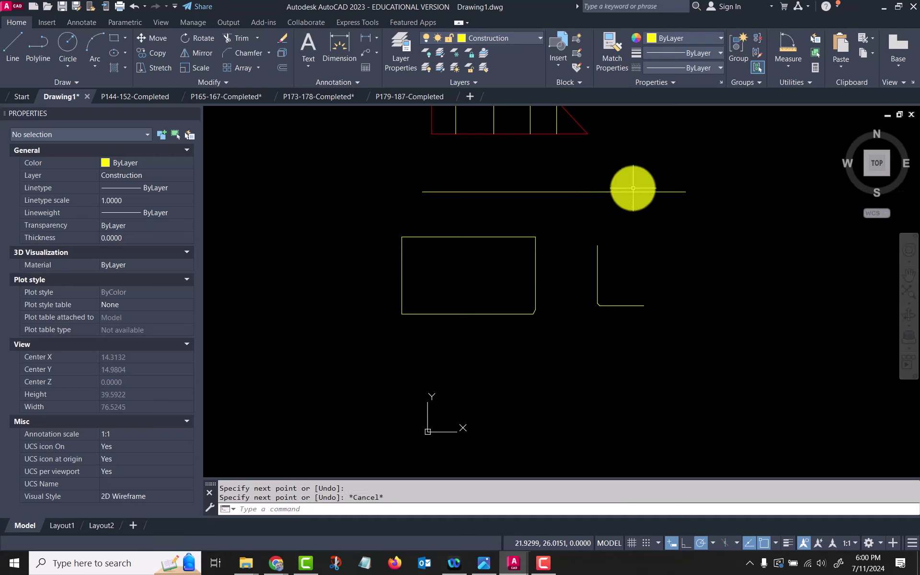
# Join the left and right horizontal segments into one line and check the result
pyautogui.click(224, 82)
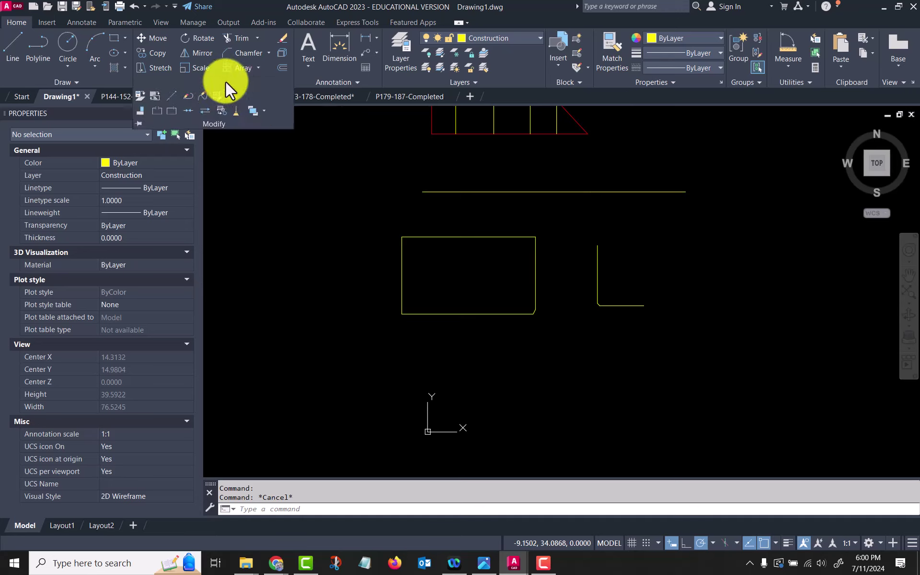
pyautogui.click(185, 109)
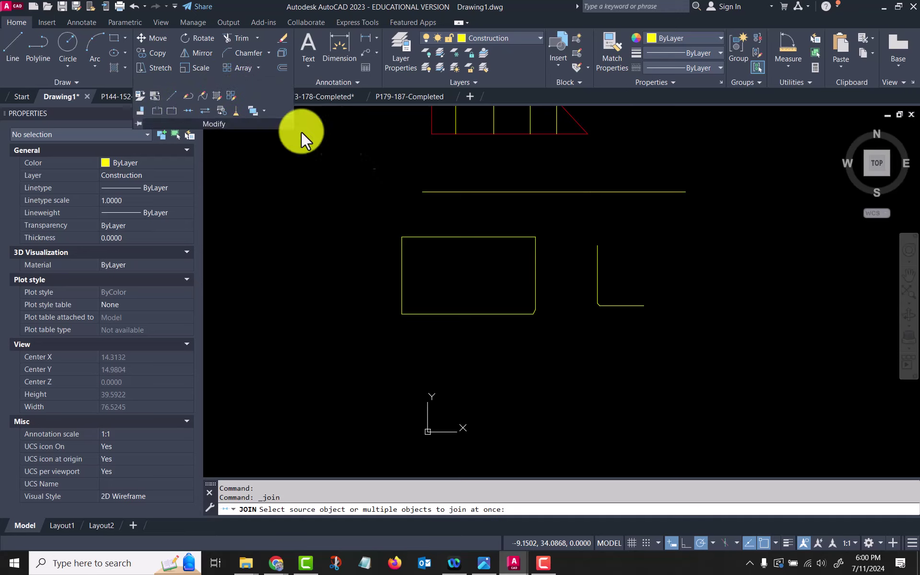
pyautogui.click(514, 191)
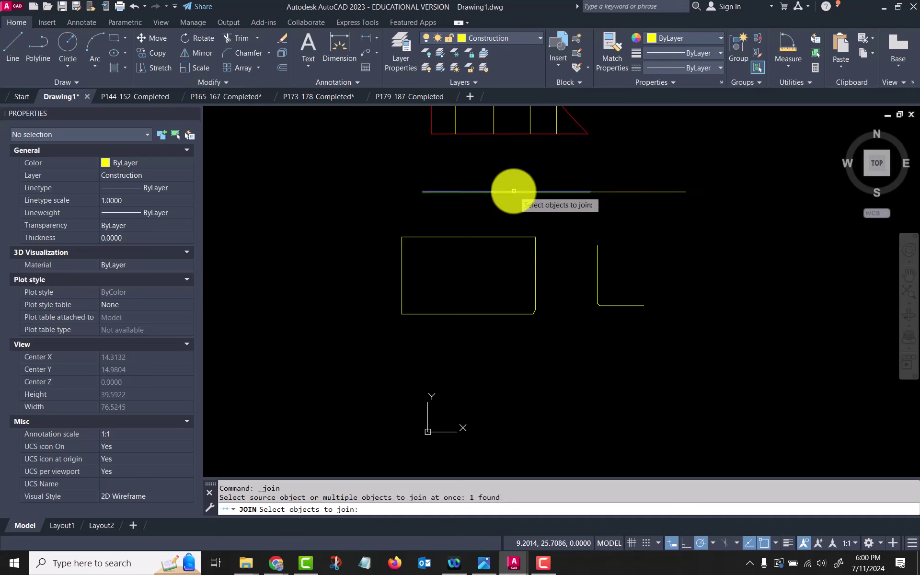
pyautogui.click(619, 192)
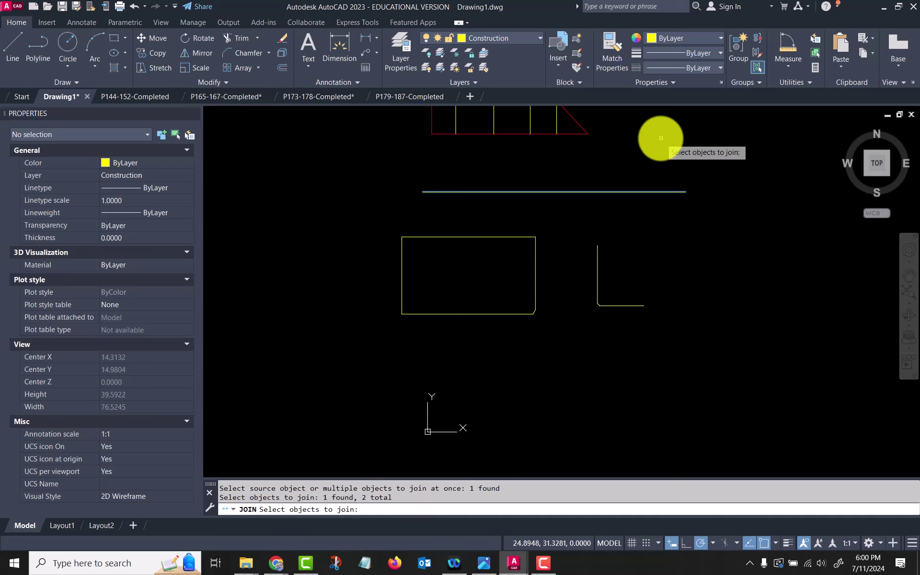
pyautogui.press('Return')
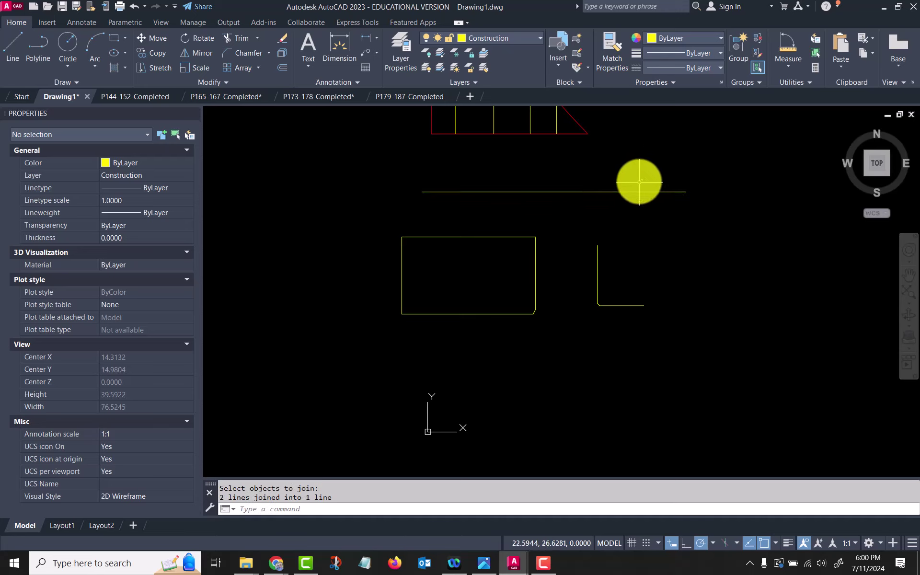
pyautogui.click(640, 191)
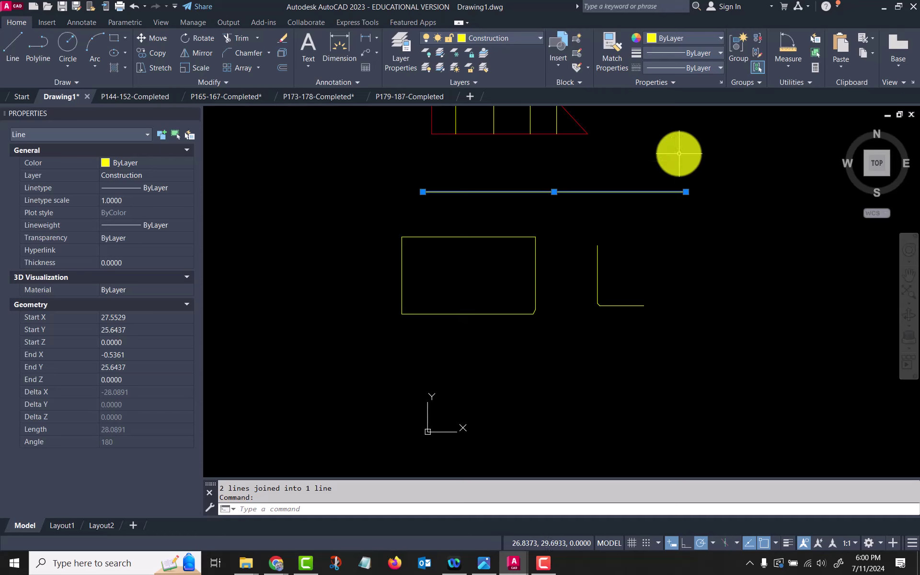
pyautogui.press('Escape')
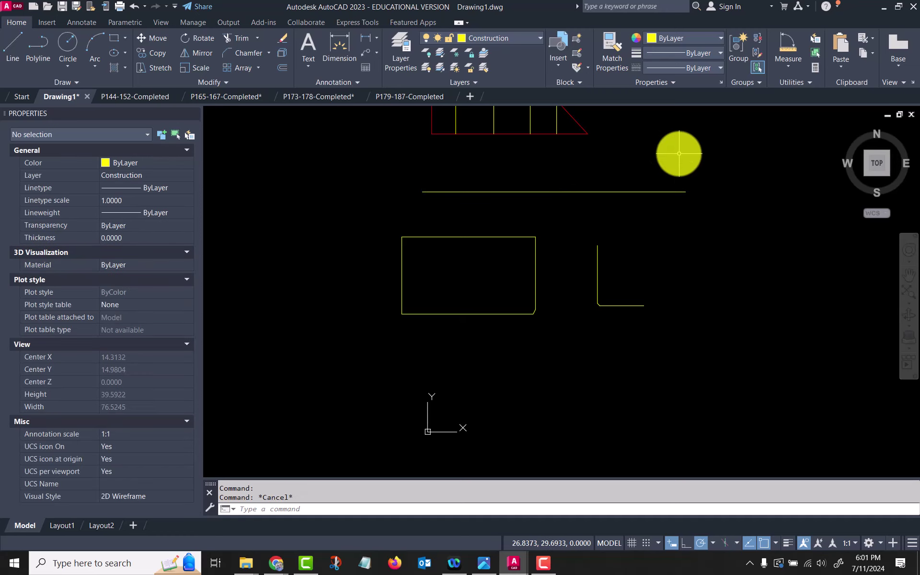
pyautogui.click(217, 82)
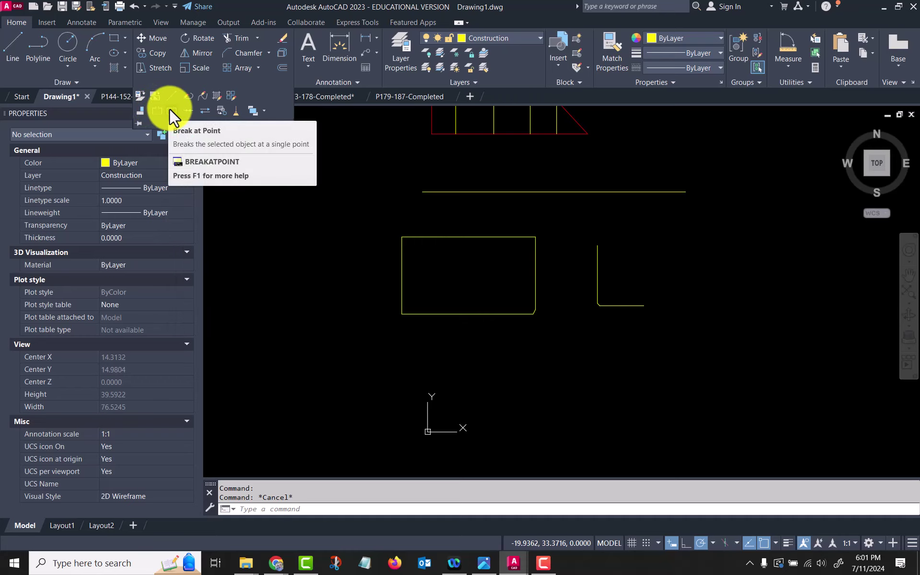
# Break the horizontal line at a point near its left end and check the right piece
pyautogui.click(169, 108)
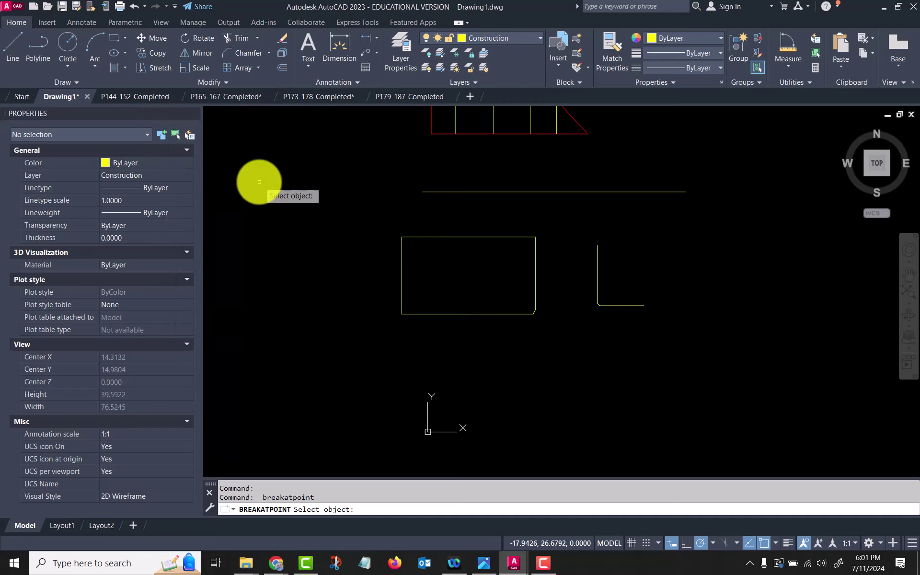
pyautogui.click(454, 192)
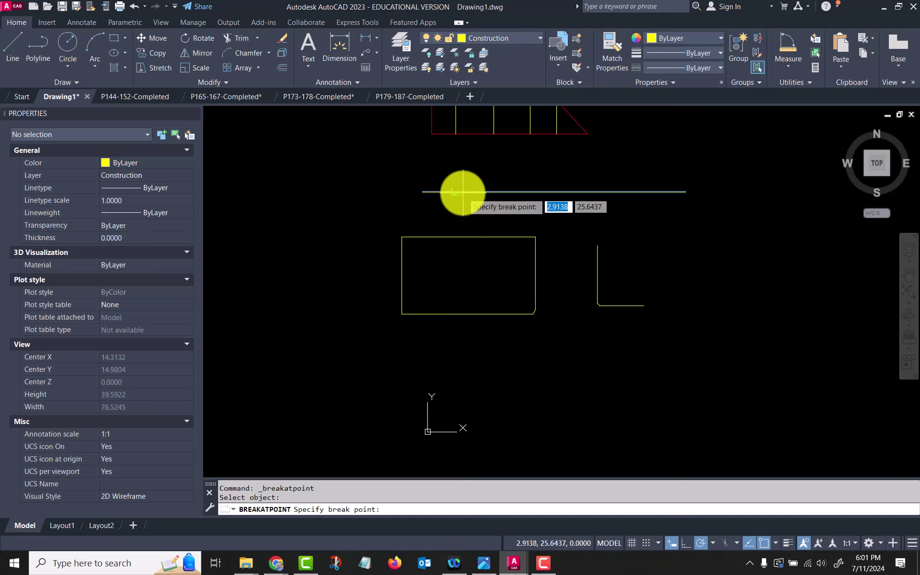
pyautogui.click(489, 192)
pyautogui.click(552, 192)
pyautogui.scroll(2, 432, 215)
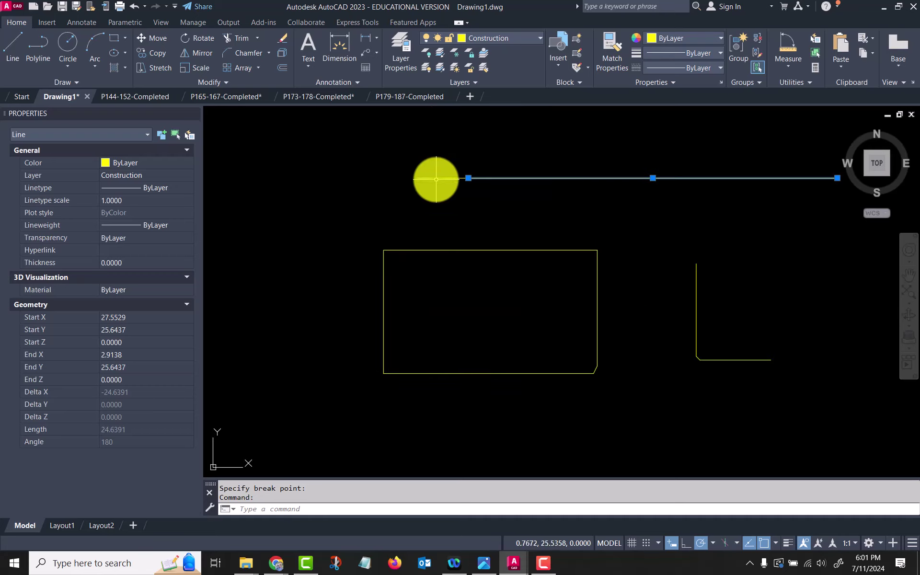
pyautogui.press('Escape')
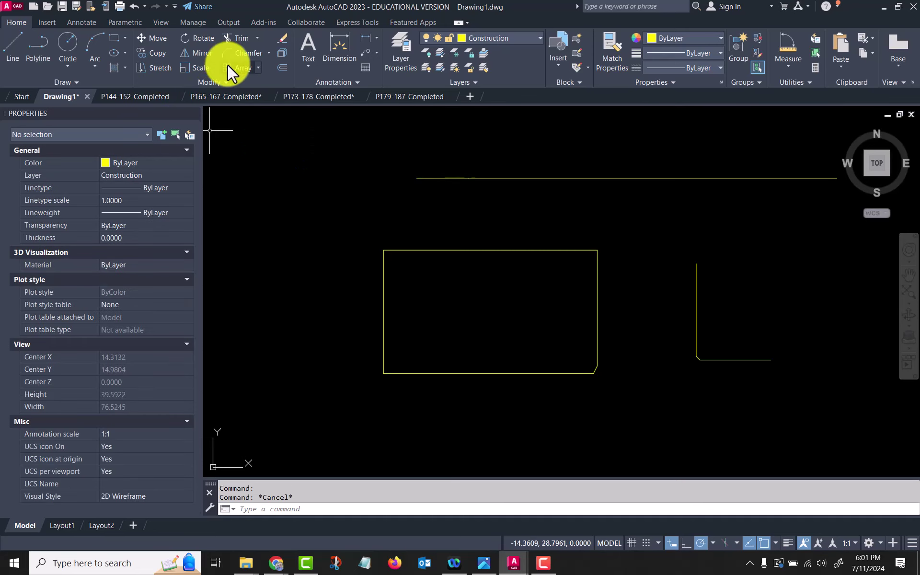
# Cut a gap in the top horizontal line with Break, then undo it
pyautogui.click(220, 82)
pyautogui.click(154, 109)
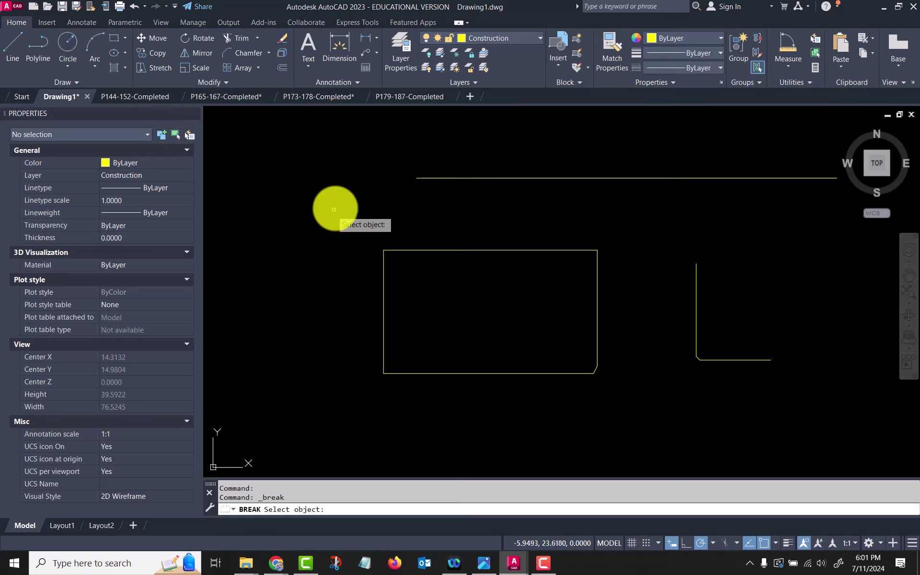
pyautogui.click(570, 178)
pyautogui.click(707, 178)
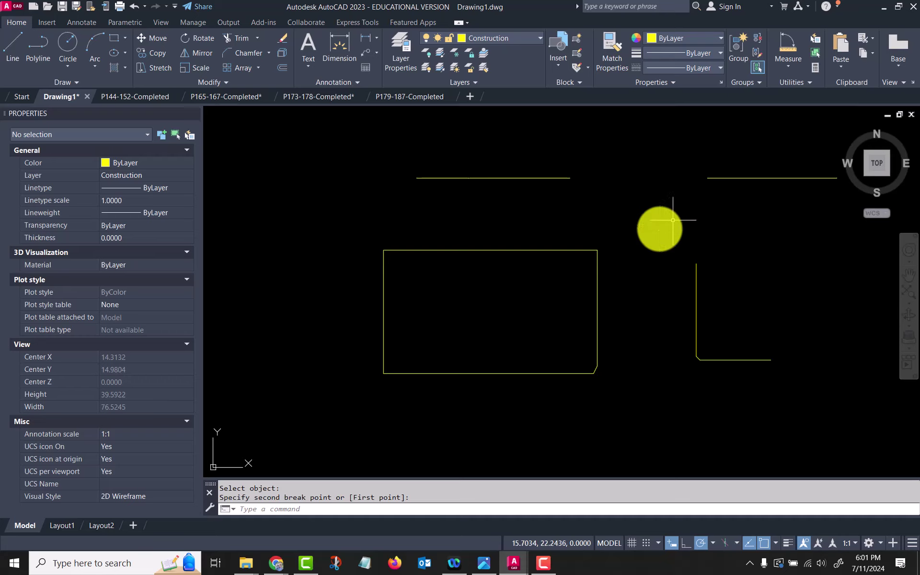
pyautogui.hotkey('ctrl', 'z')
# Zoom and pan to bring the red polygon's bottom edge into close view
pyautogui.scroll(-2, 616, 150)
pyautogui.scroll(5, 620, 142)
pyautogui.moveTo(620, 142); pyautogui.dragTo(530, 198, button='middle')
pyautogui.click(216, 80)
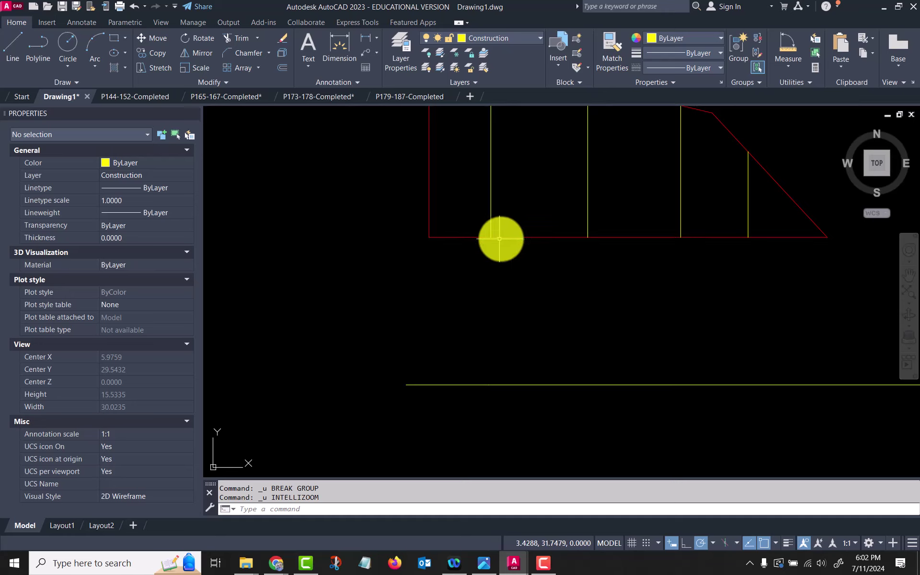
# Break out the red bottom edge between the first and third vertical yellow lines
pyautogui.click(504, 237)
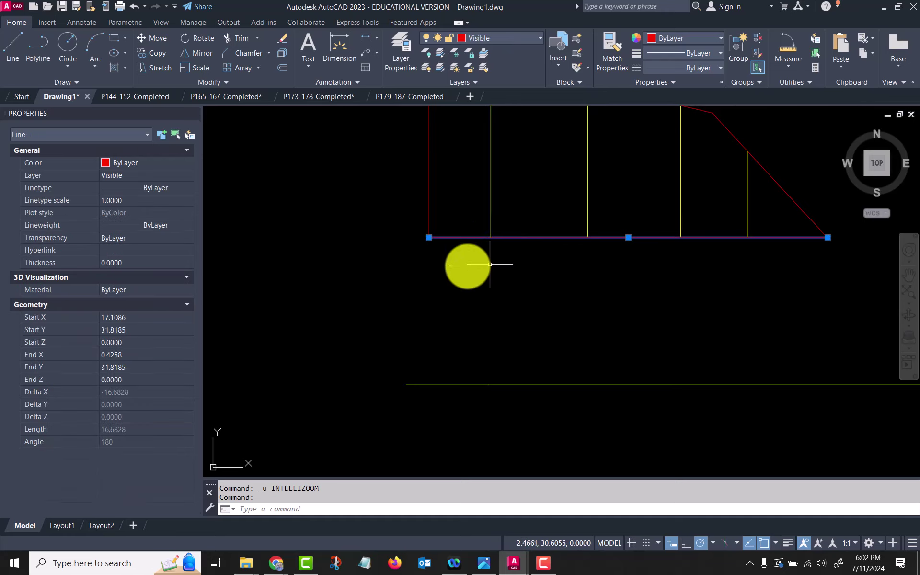
pyautogui.click(213, 82)
pyautogui.click(282, 110)
pyautogui.click(486, 237)
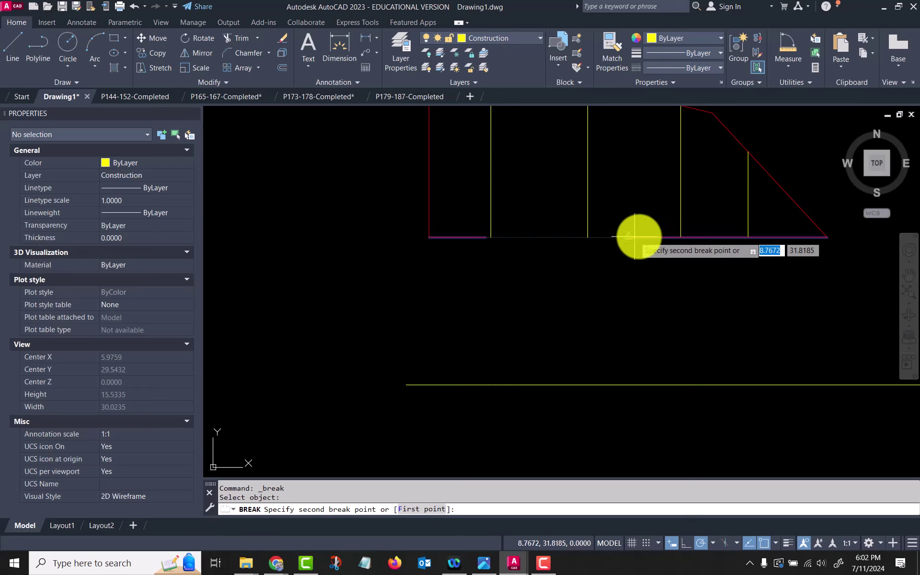
pyautogui.click(681, 236)
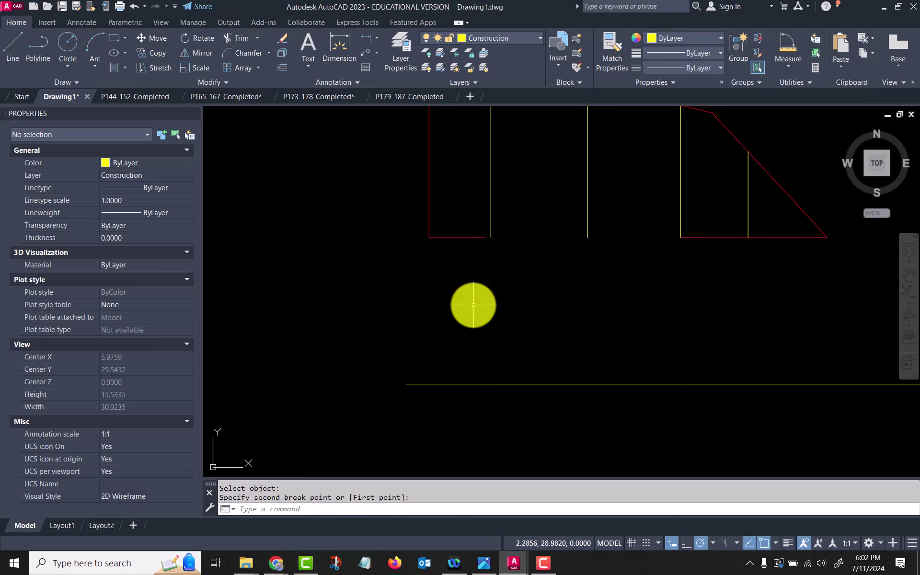
pyautogui.scroll(-3, 548, 261)
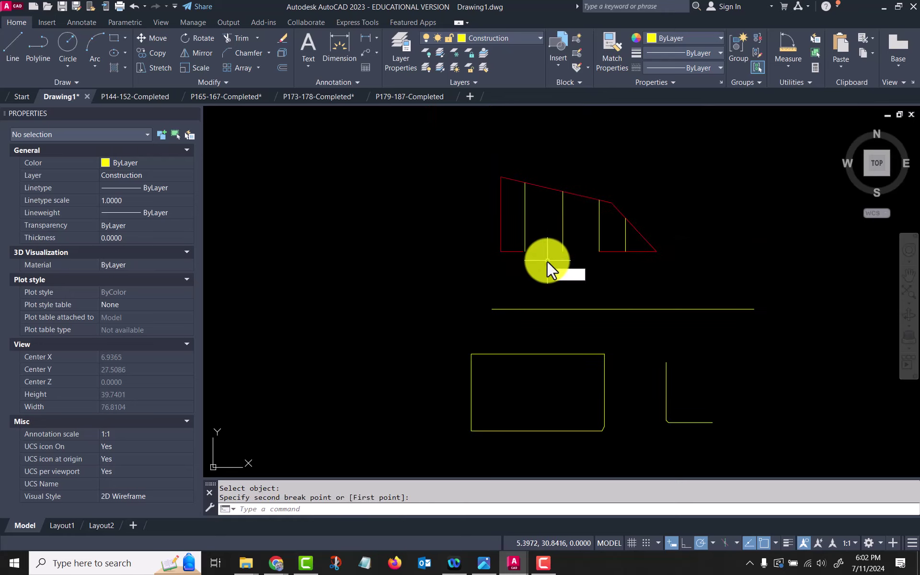
pyautogui.press('Escape')
pyautogui.press('Escape')
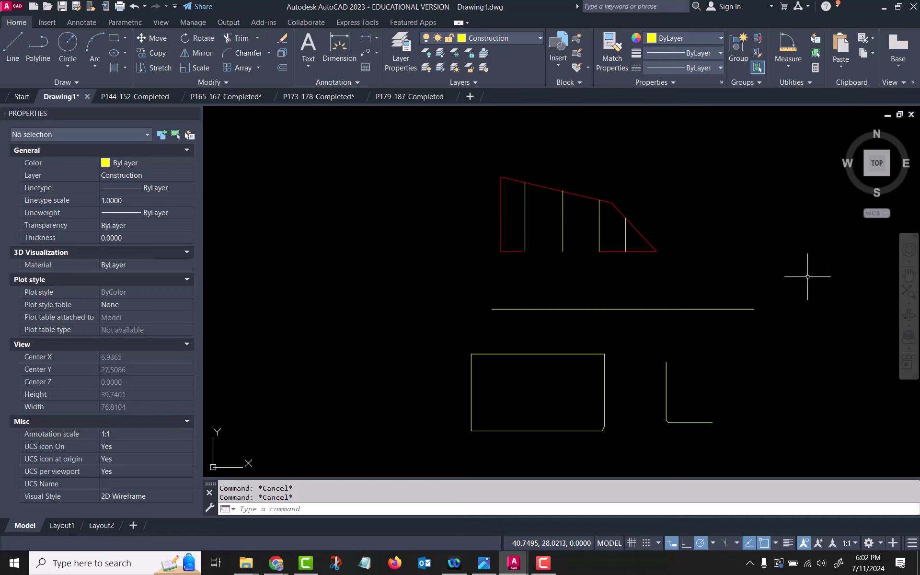
pyautogui.hotkey('alt', 'Tab')
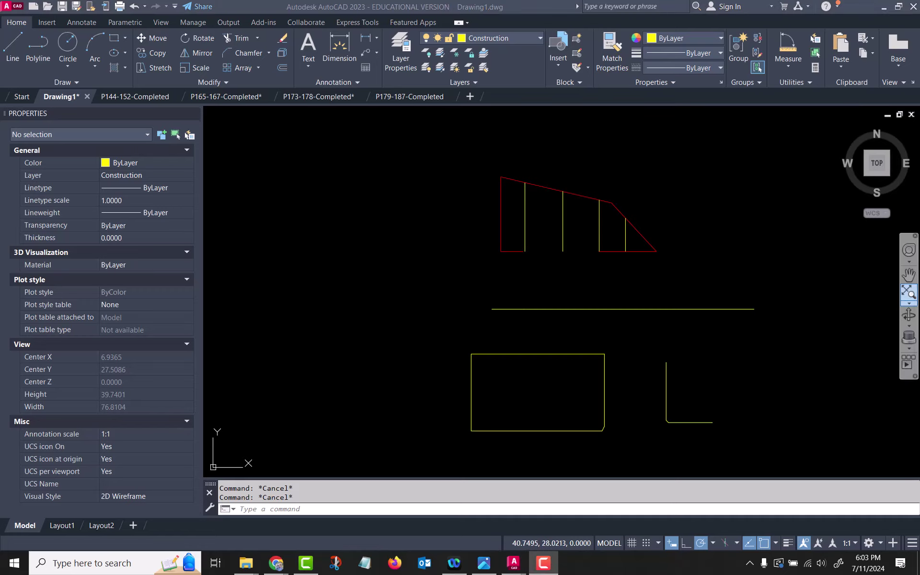